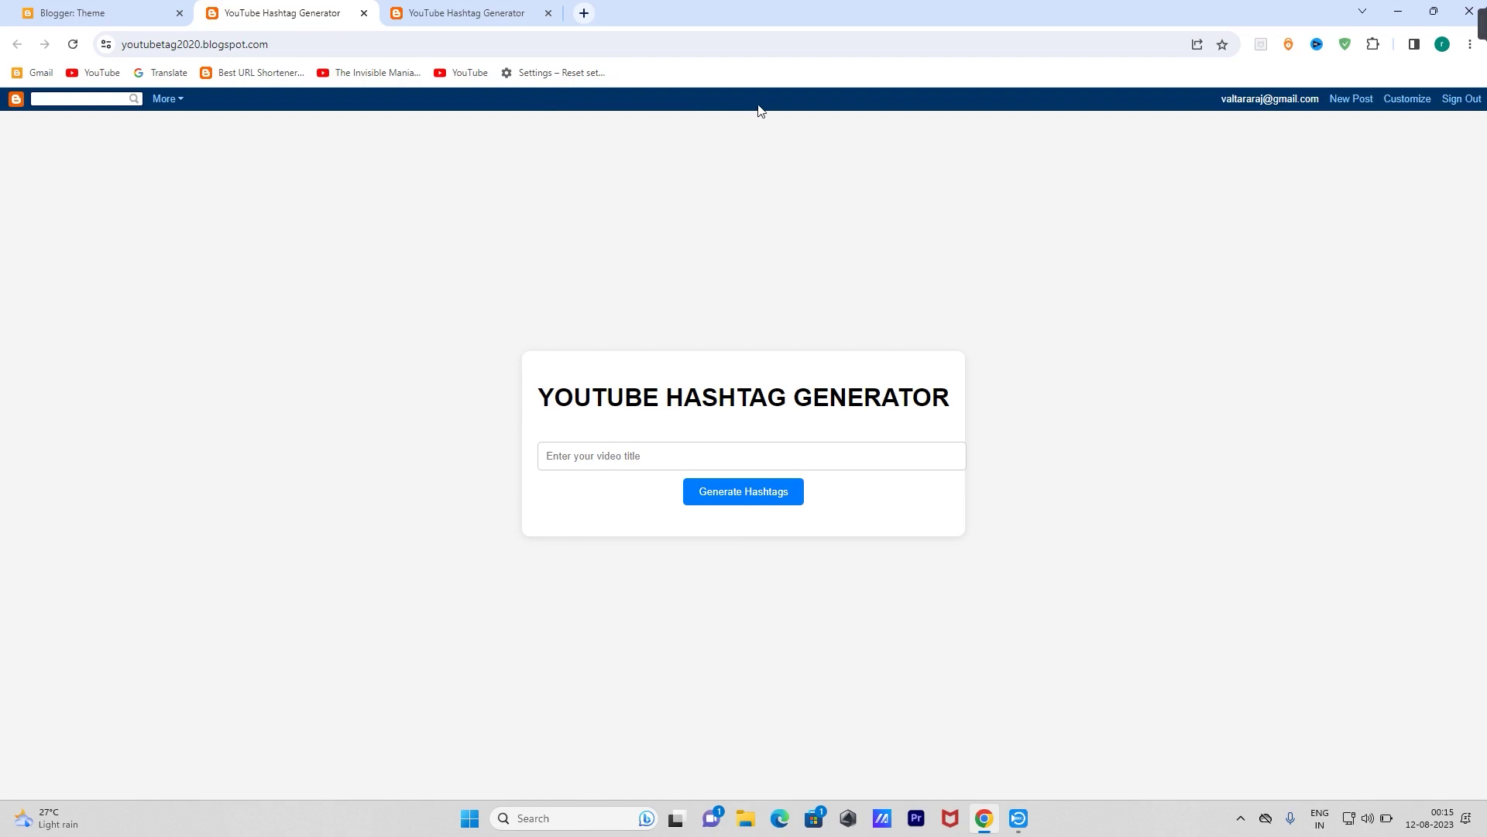
# - Turn off the Youtube Tag blog's NavBar in its theme options, save, and reload the youtubetag2020.blogspot.com page
pyautogui.click(98, 11)
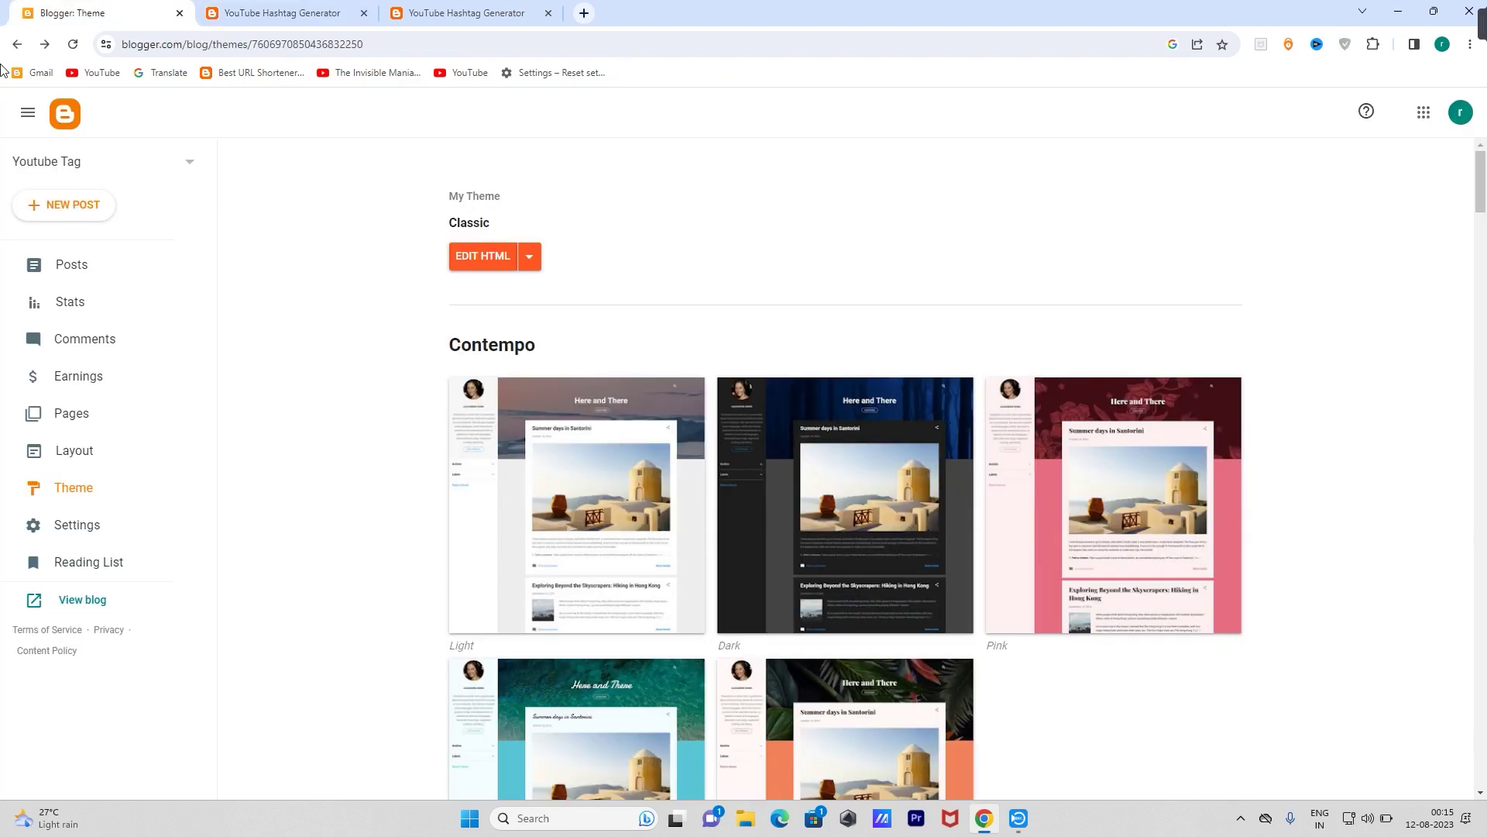
pyautogui.click(527, 256)
pyautogui.click(343, 381)
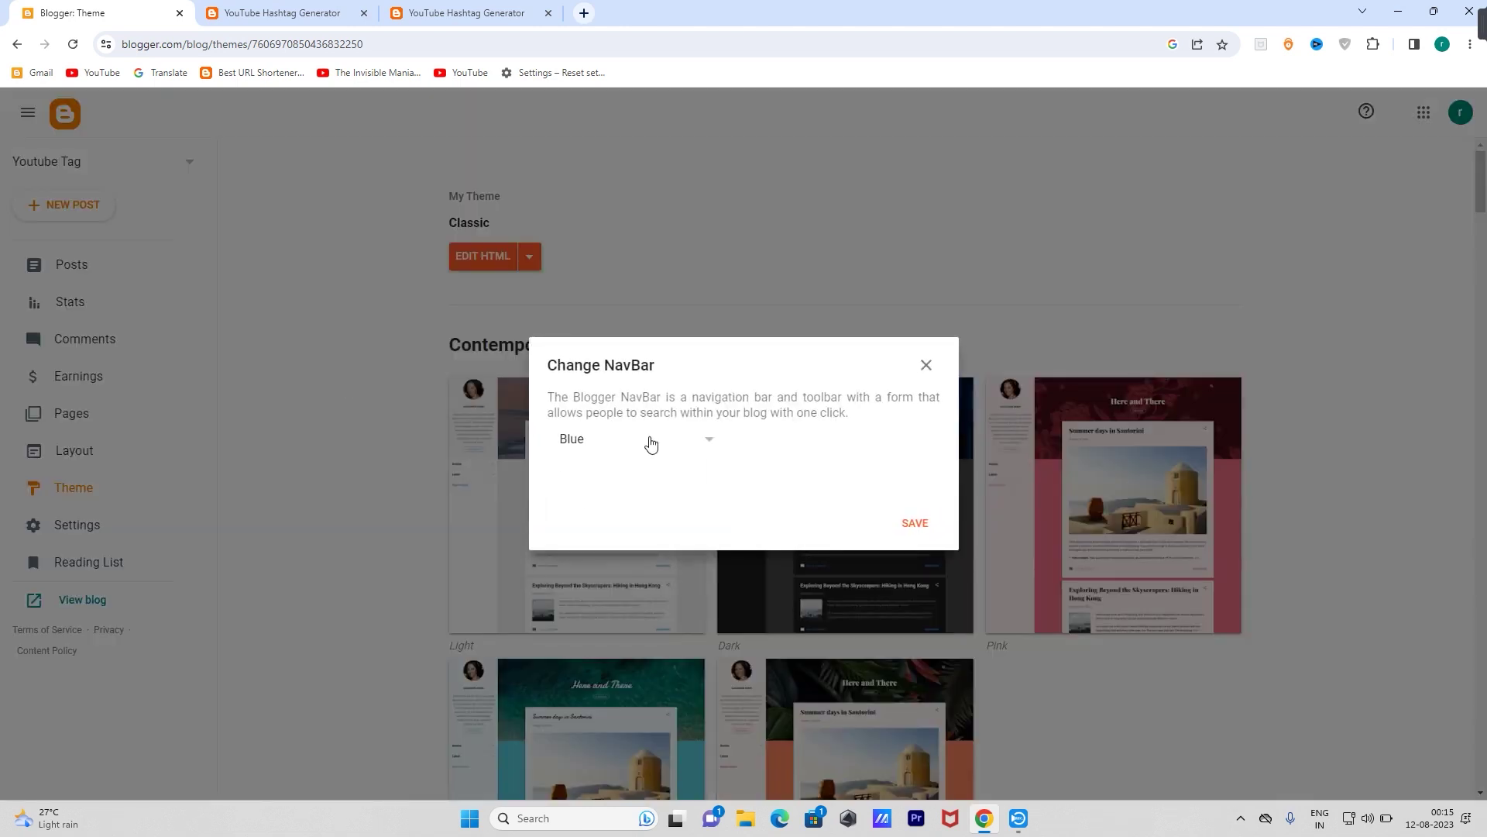
pyautogui.click(651, 443)
pyautogui.scroll(-2, 634, 475)
pyautogui.click(604, 519)
pyautogui.click(914, 523)
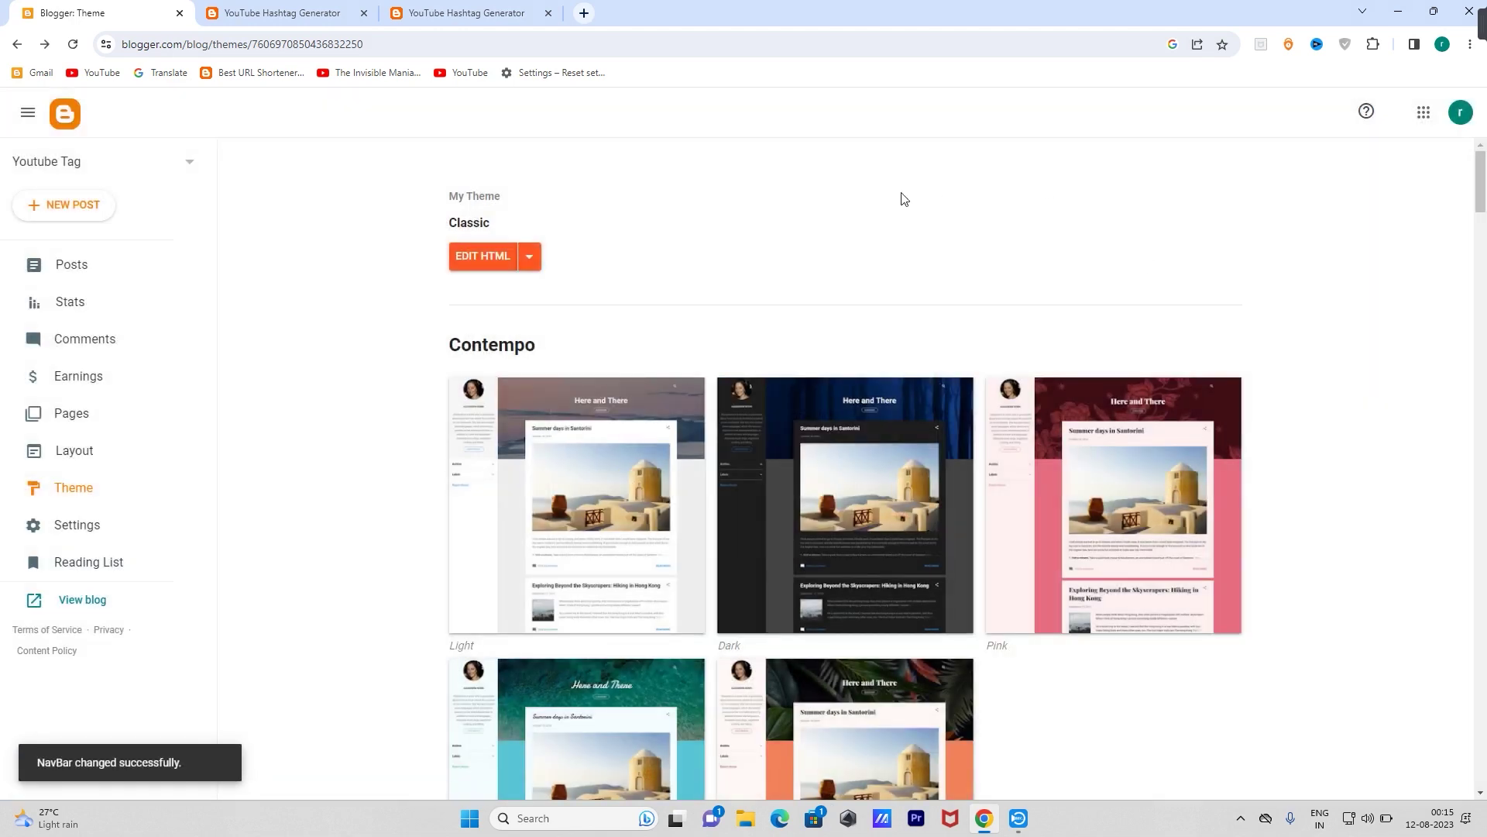
pyautogui.click(279, 13)
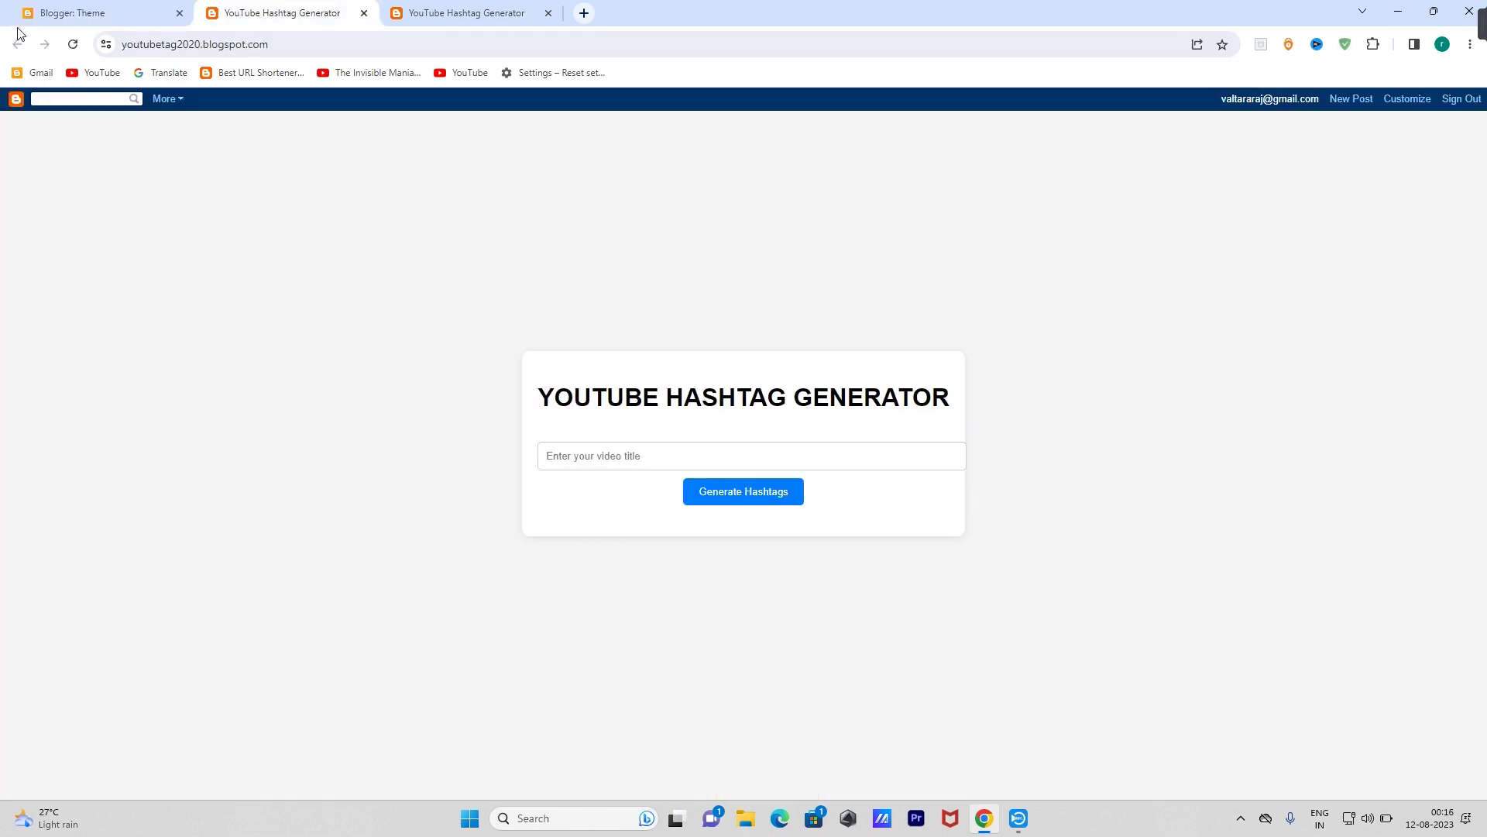
pyautogui.click(73, 45)
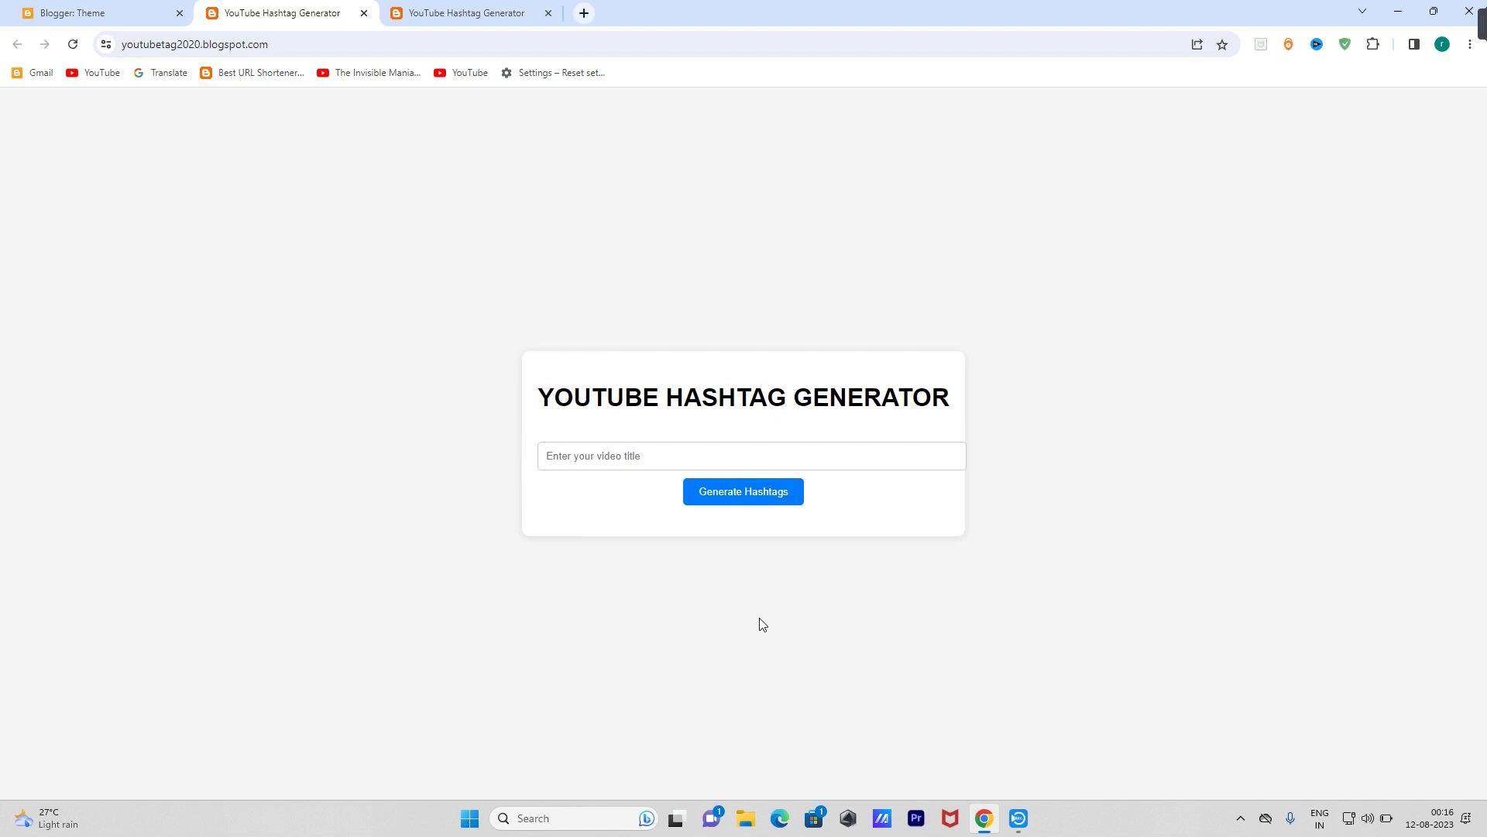
# - Compare the blog page with the other YouTube Hashtag Generator page and close that other page
pyautogui.click(515, 11)
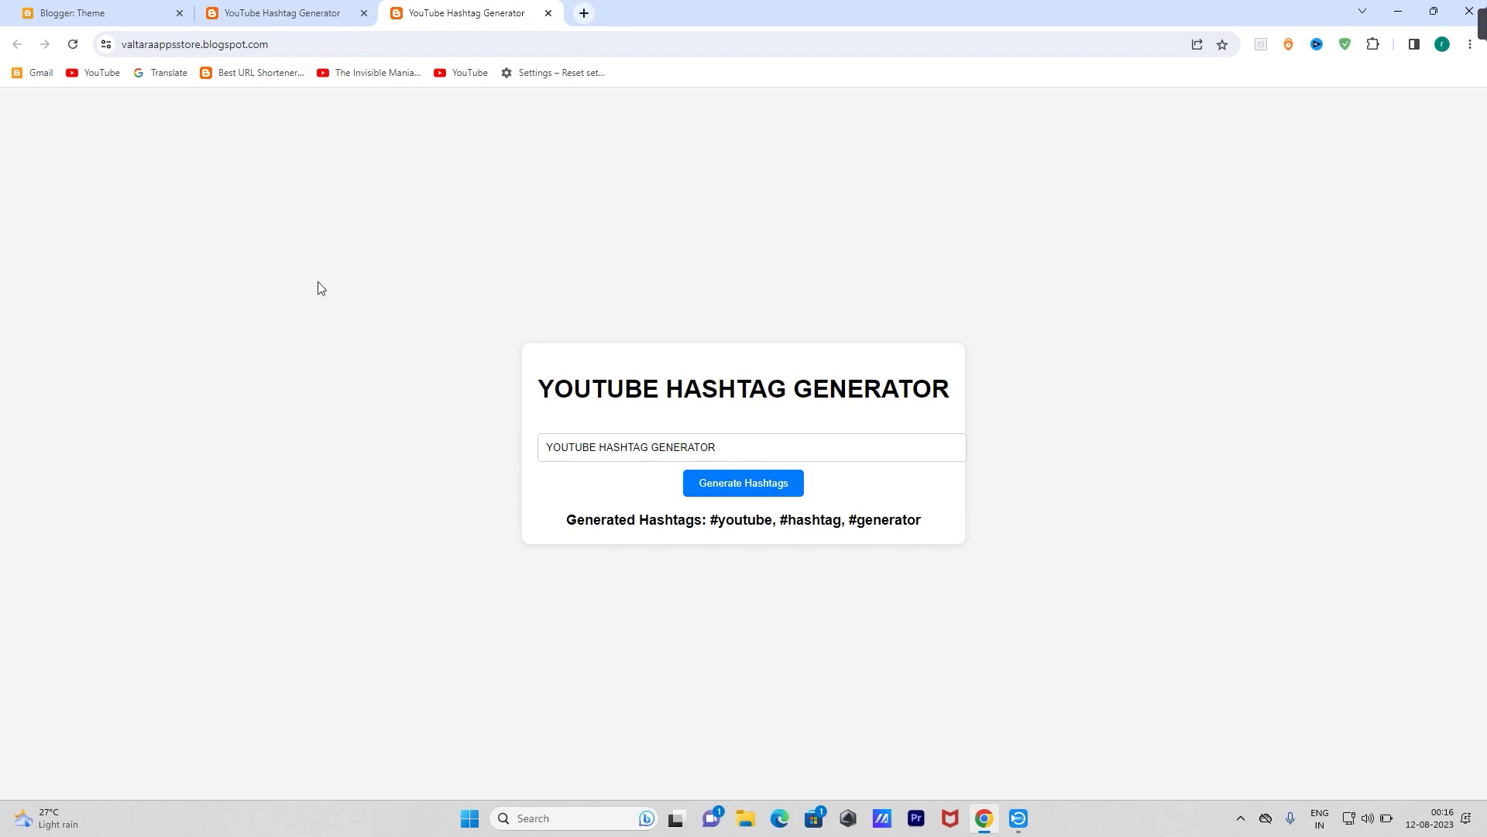
pyautogui.click(302, 7)
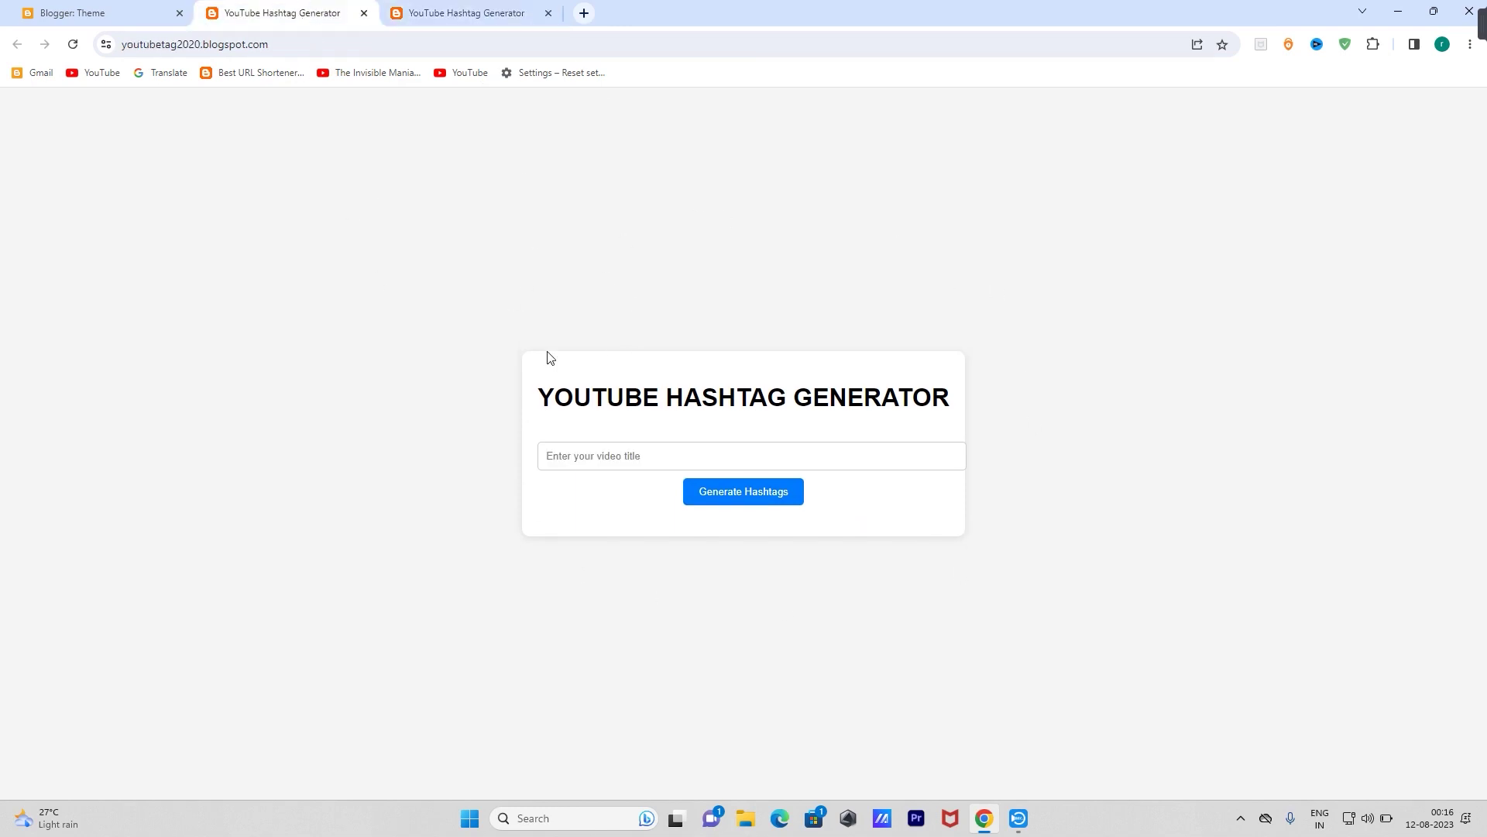
pyautogui.click(549, 14)
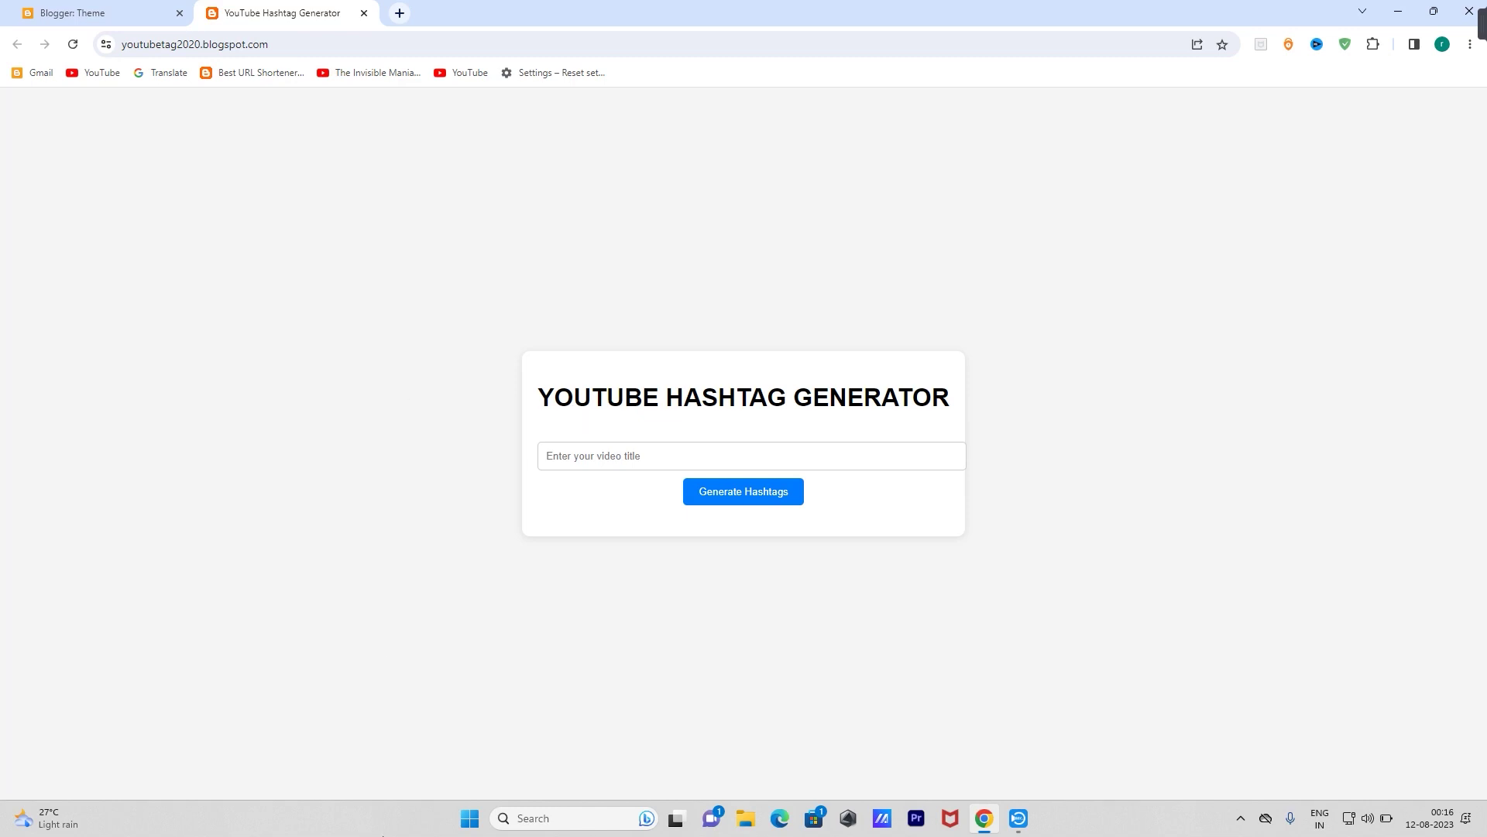
# - Open the Youtube Tag blog's settings and view its Description field without entering anything
pyautogui.click(75, 9)
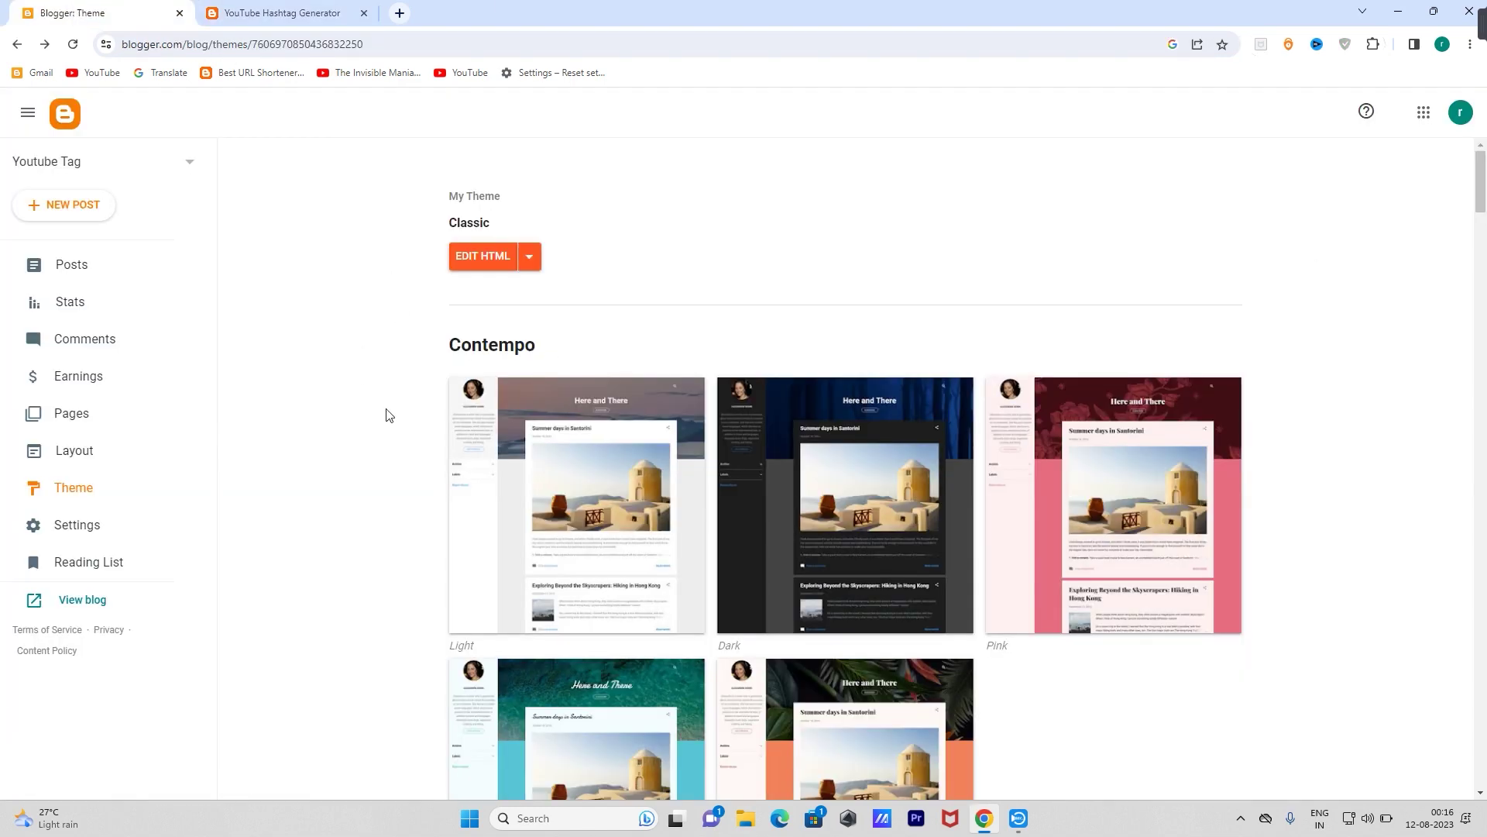
pyautogui.click(64, 525)
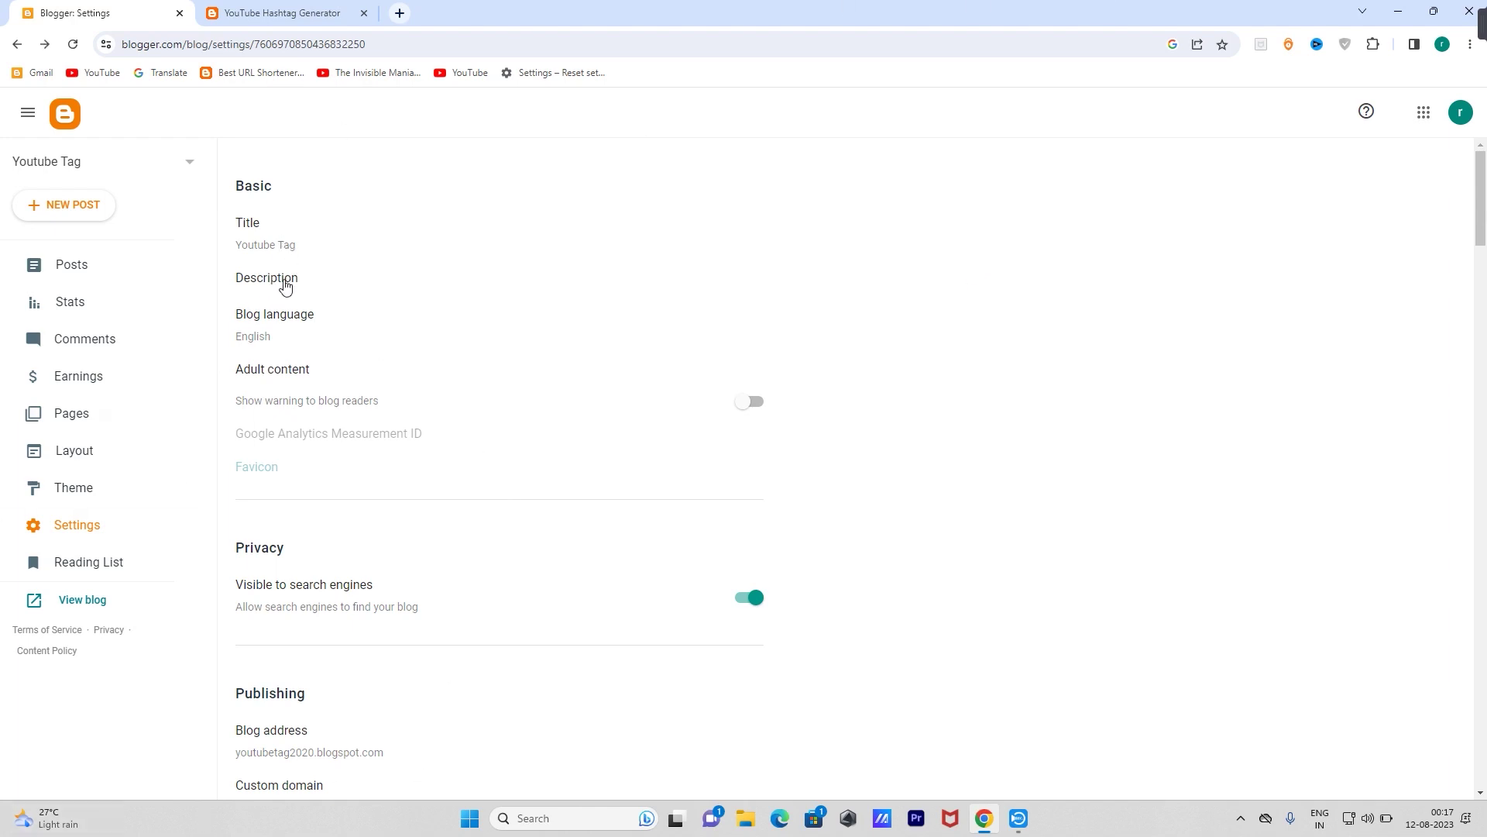
pyautogui.click(272, 299)
pyautogui.click(615, 438)
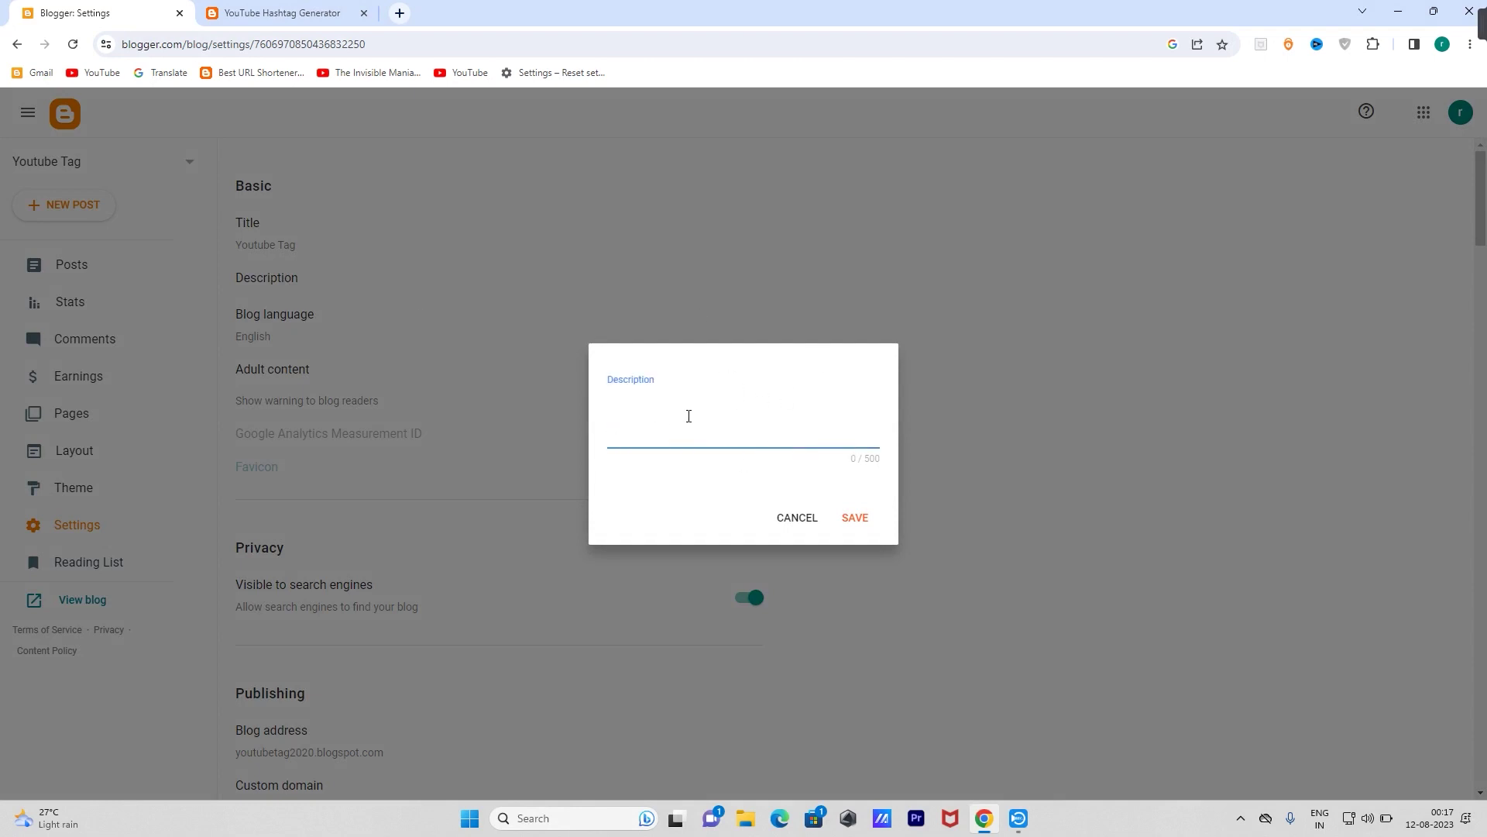
pyautogui.click(793, 517)
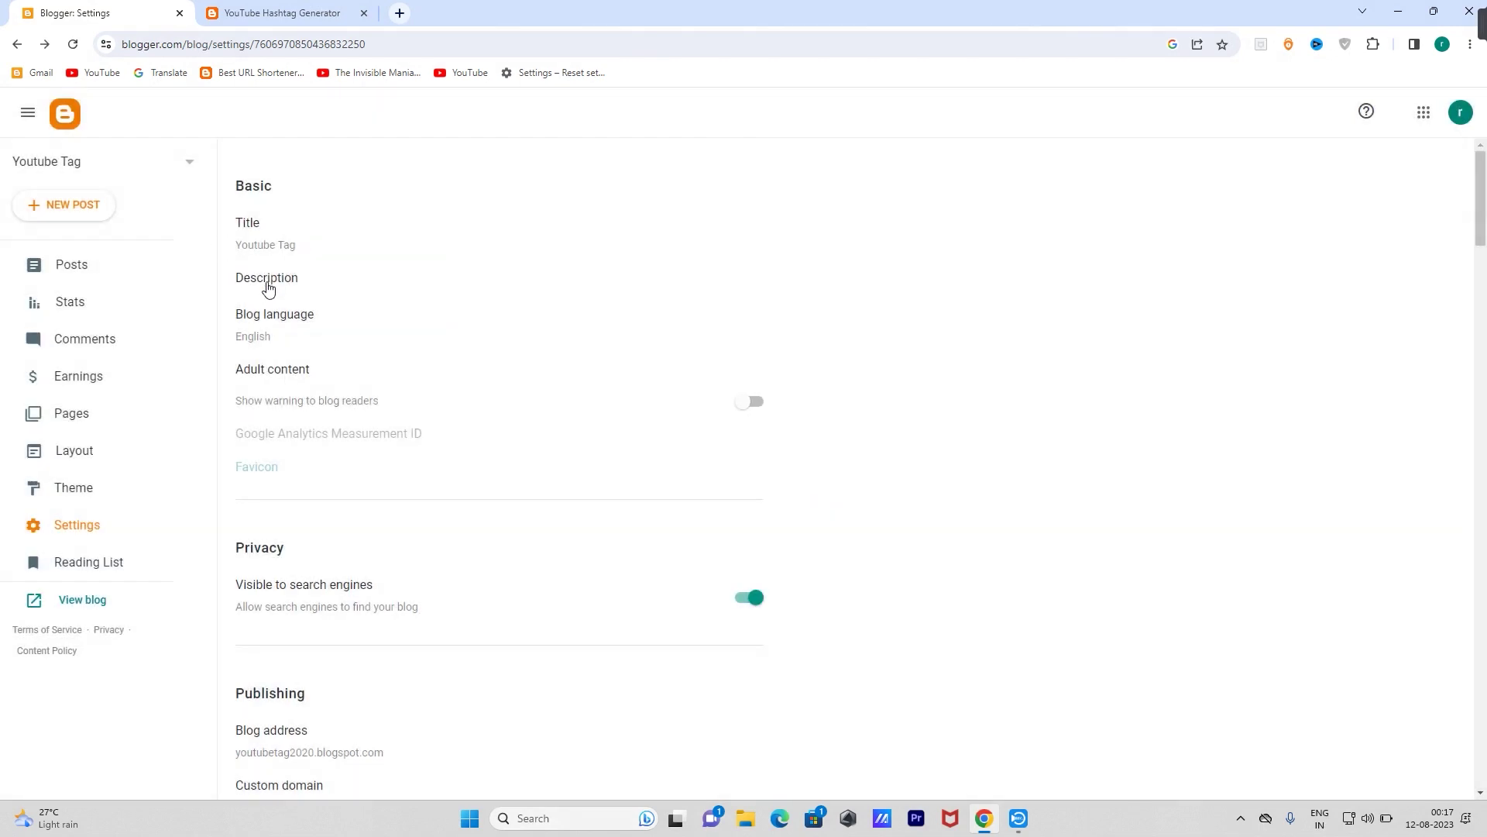
# - Enable custom robots.txt in the blog's Crawlers and indexing settings
pyautogui.scroll(-10, 468, 475)
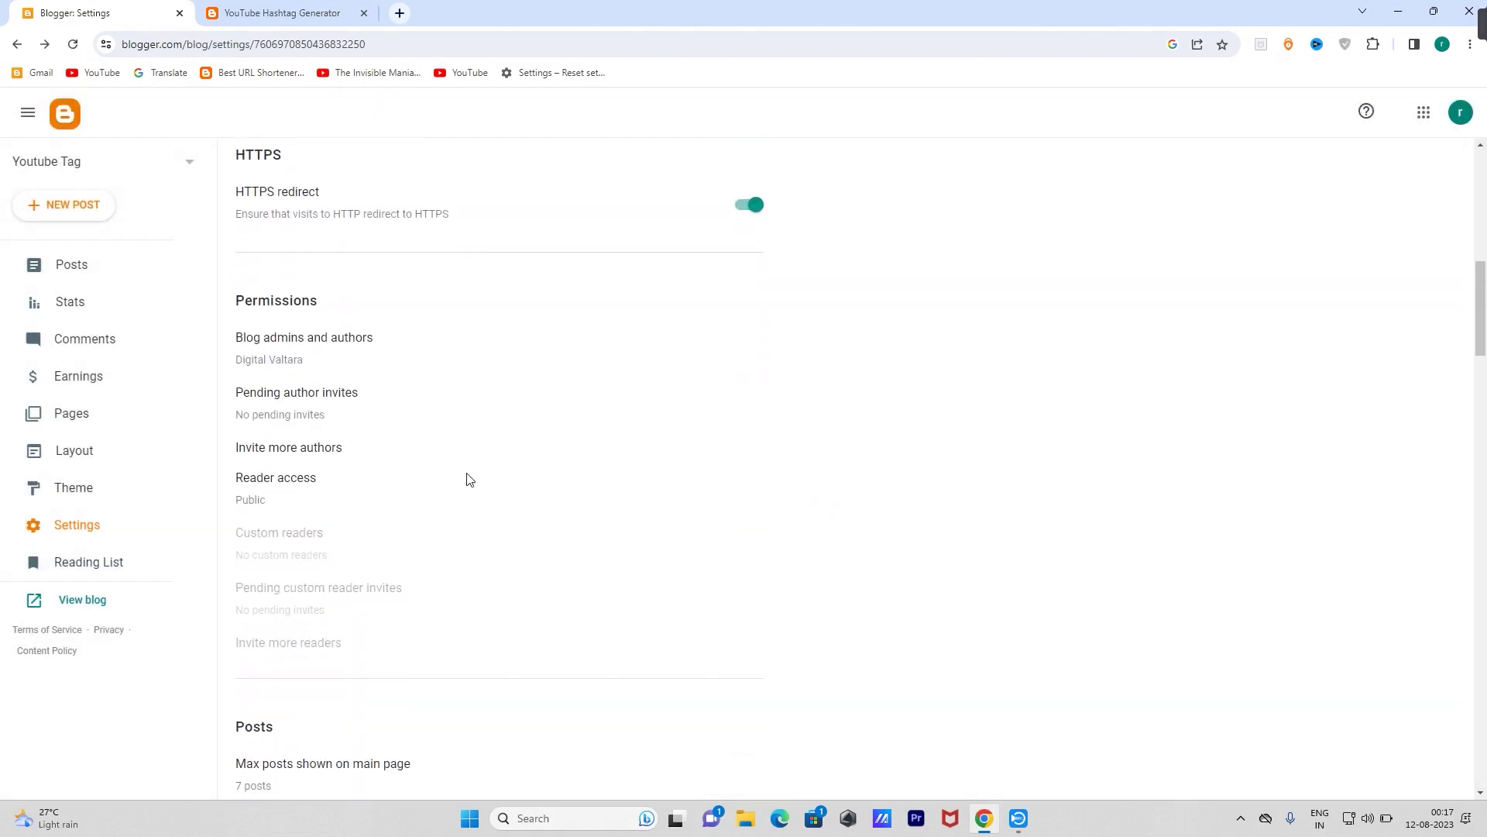
pyautogui.scroll(-15, 468, 479)
pyautogui.scroll(-9, 468, 479)
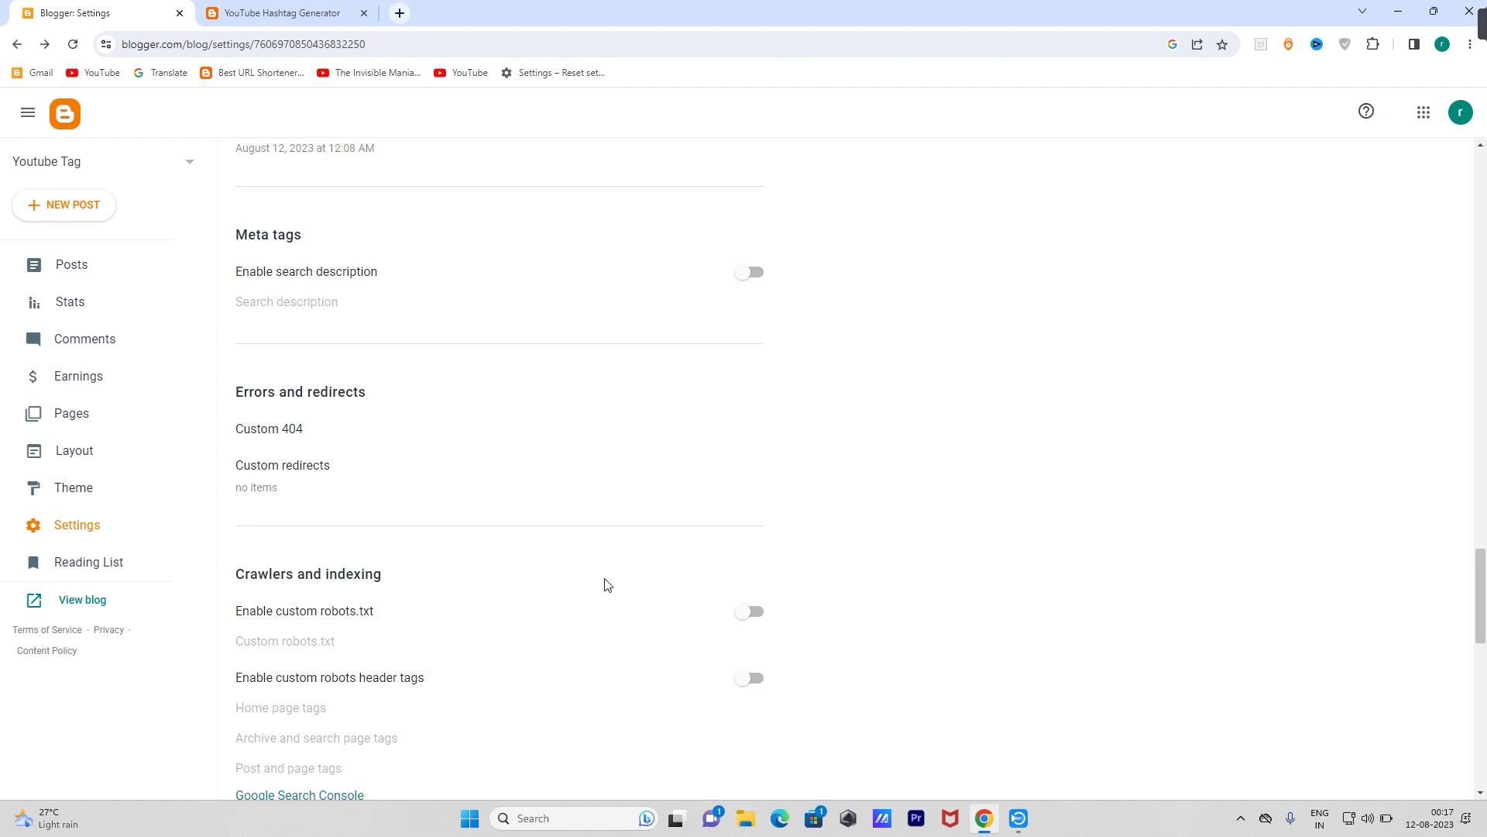
pyautogui.scroll(-3, 605, 584)
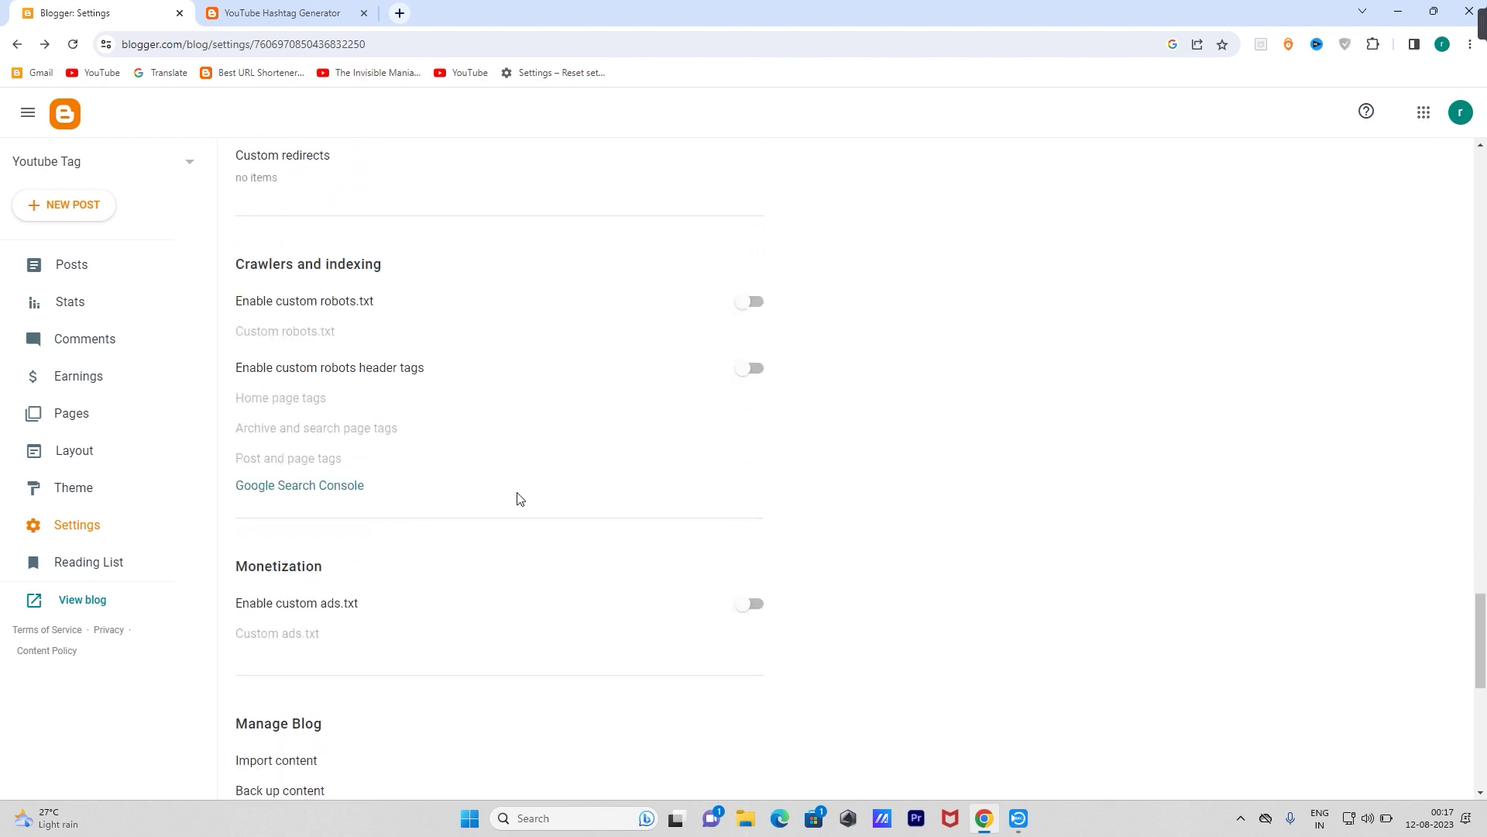
pyautogui.scroll(1, 824, 447)
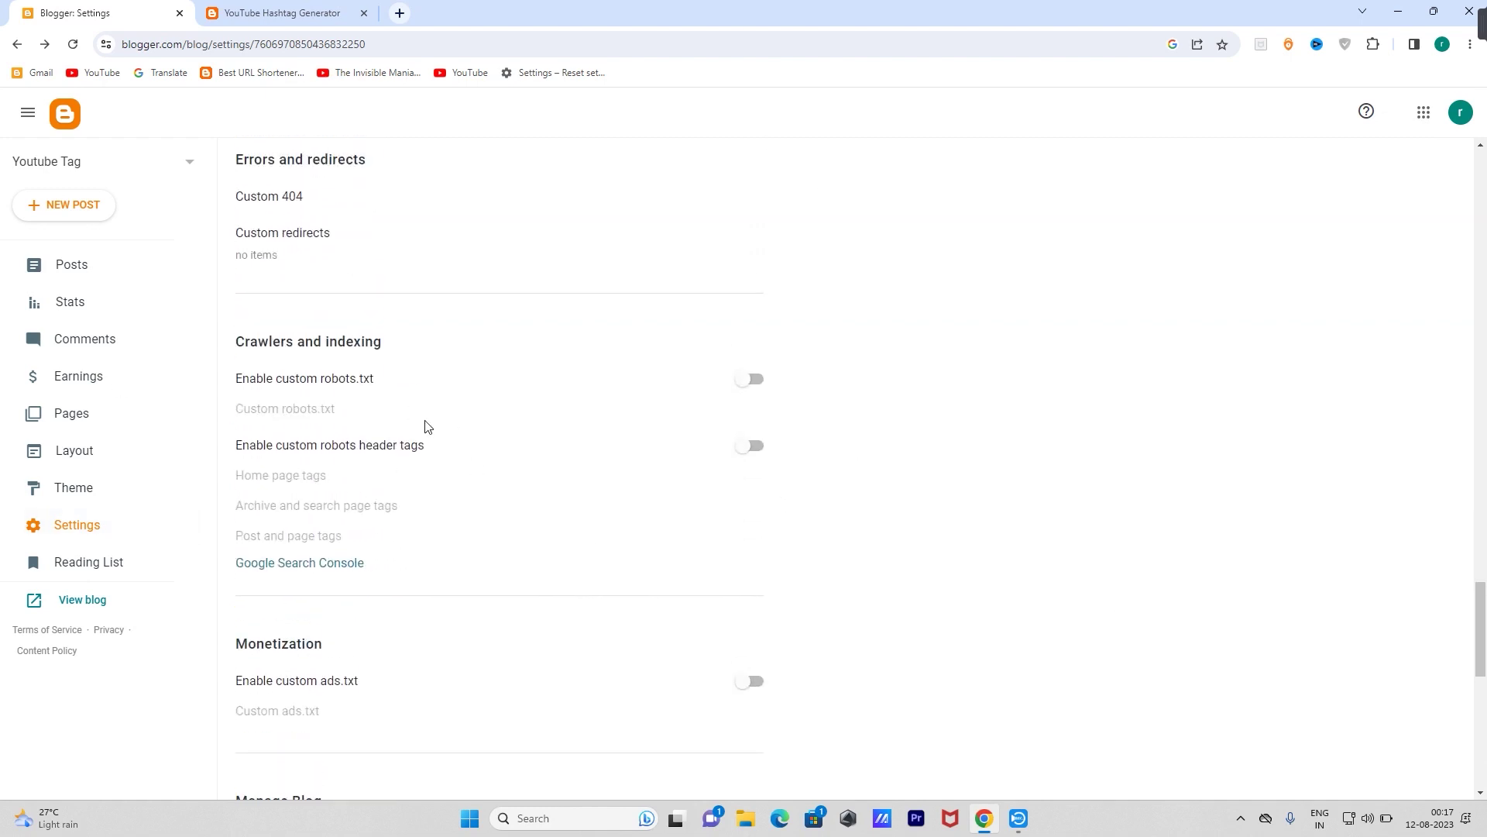
pyautogui.moveTo(237, 384); pyautogui.dragTo(928, 410)
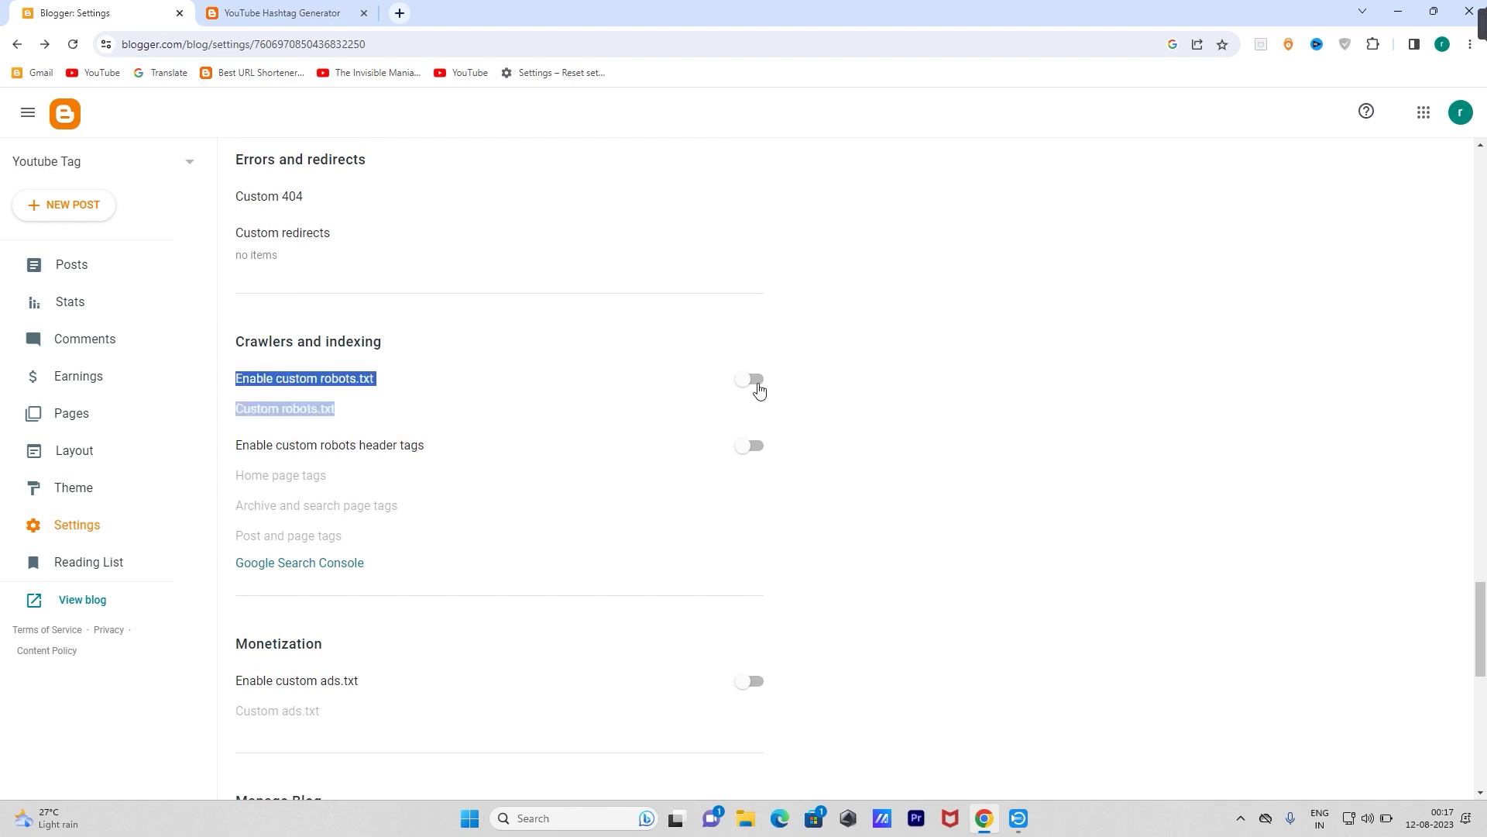
pyautogui.click(753, 381)
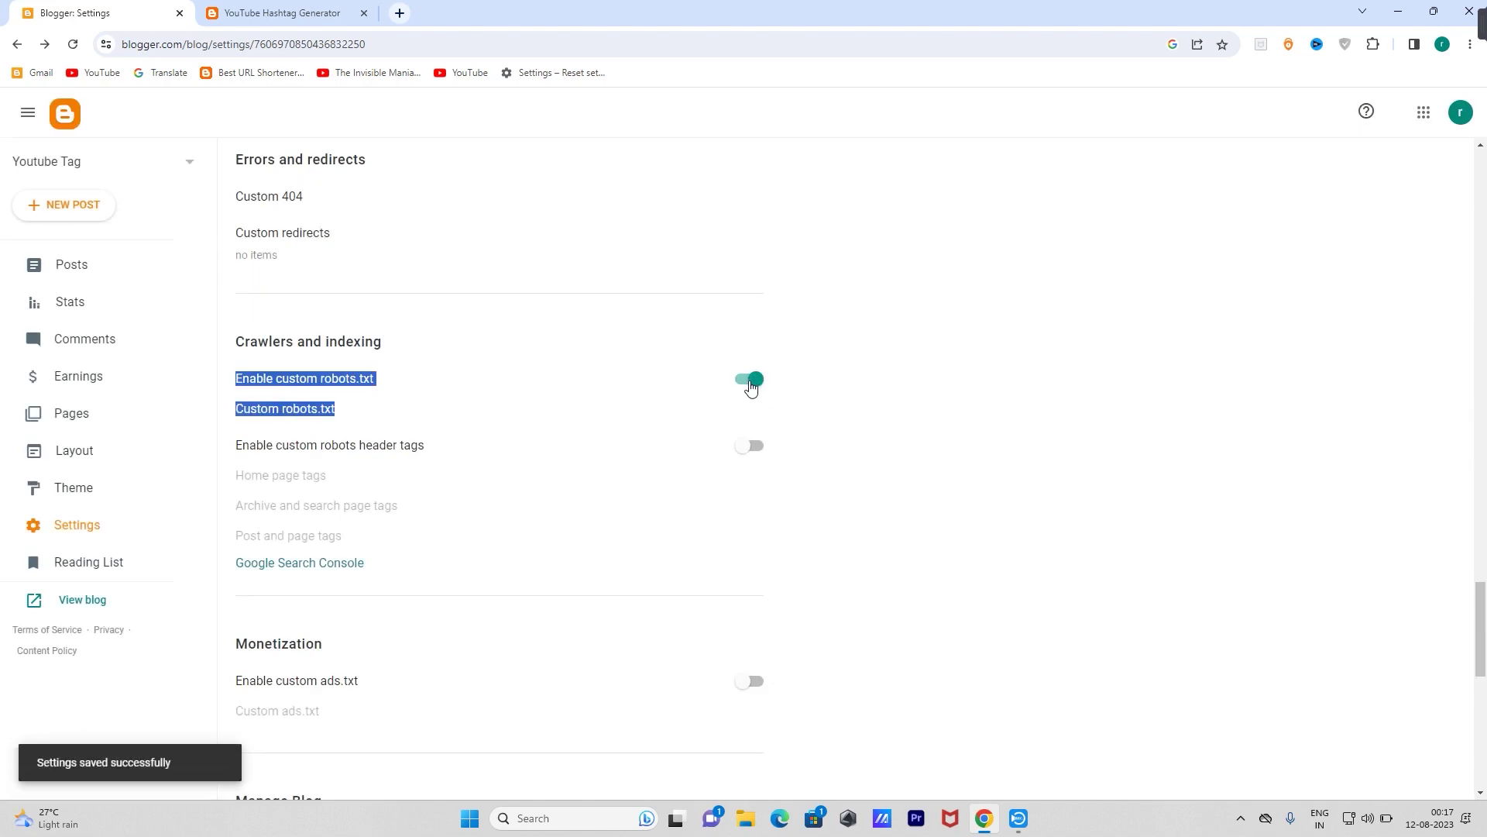
pyautogui.click(991, 401)
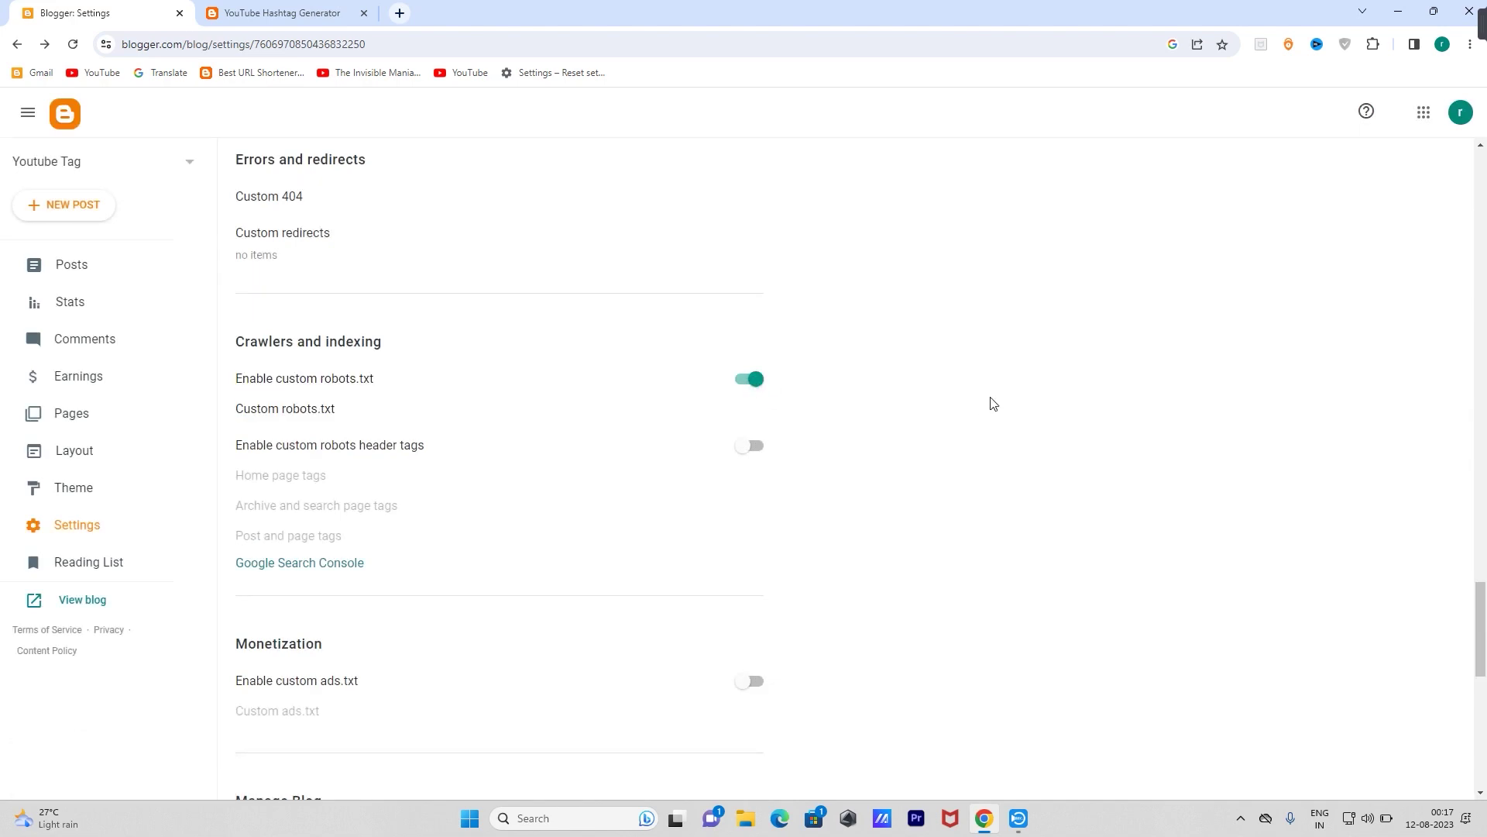
pyautogui.click(304, 410)
pyautogui.click(641, 434)
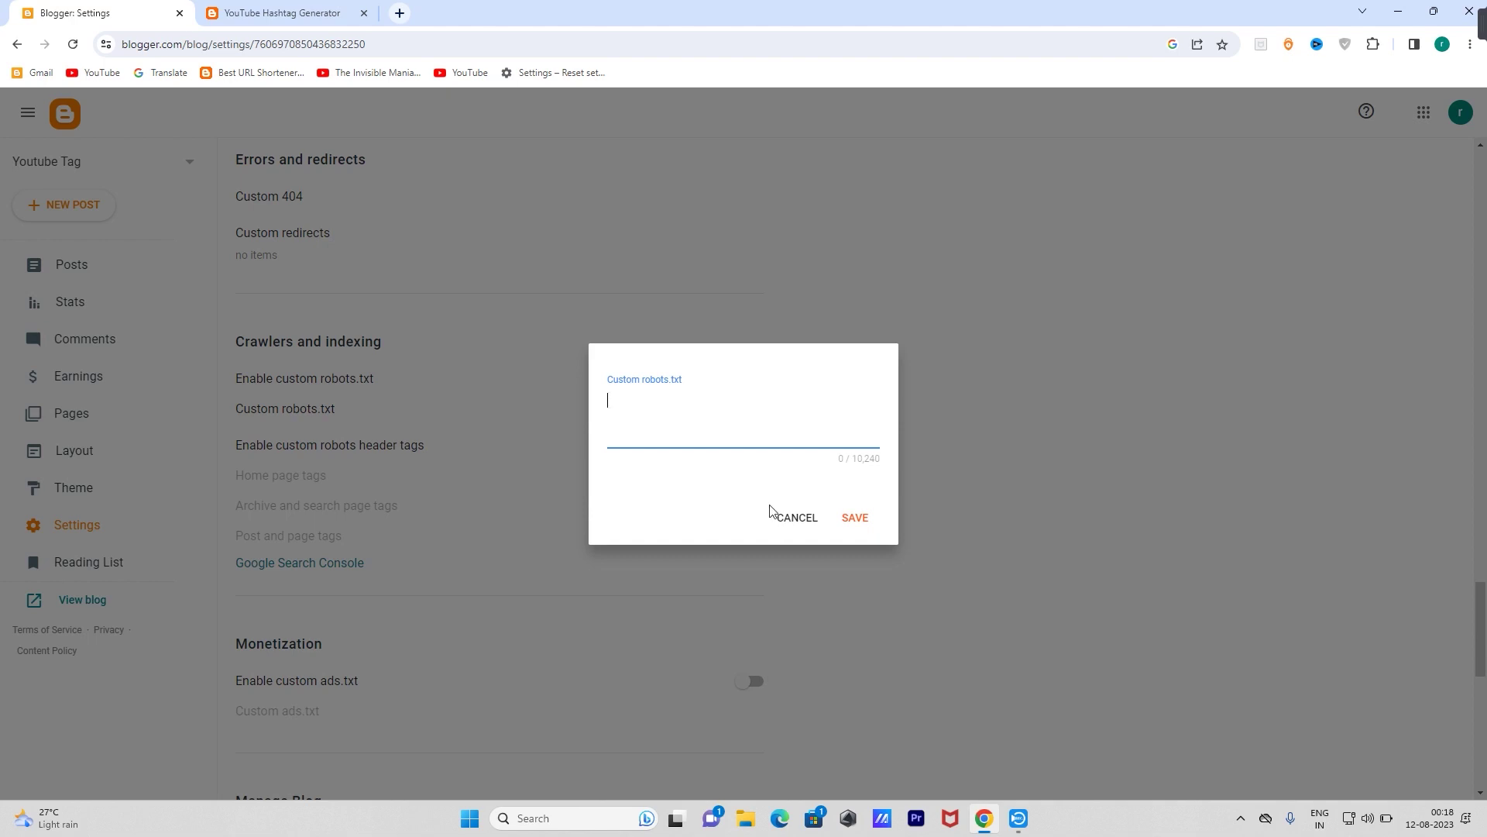
pyautogui.click(797, 518)
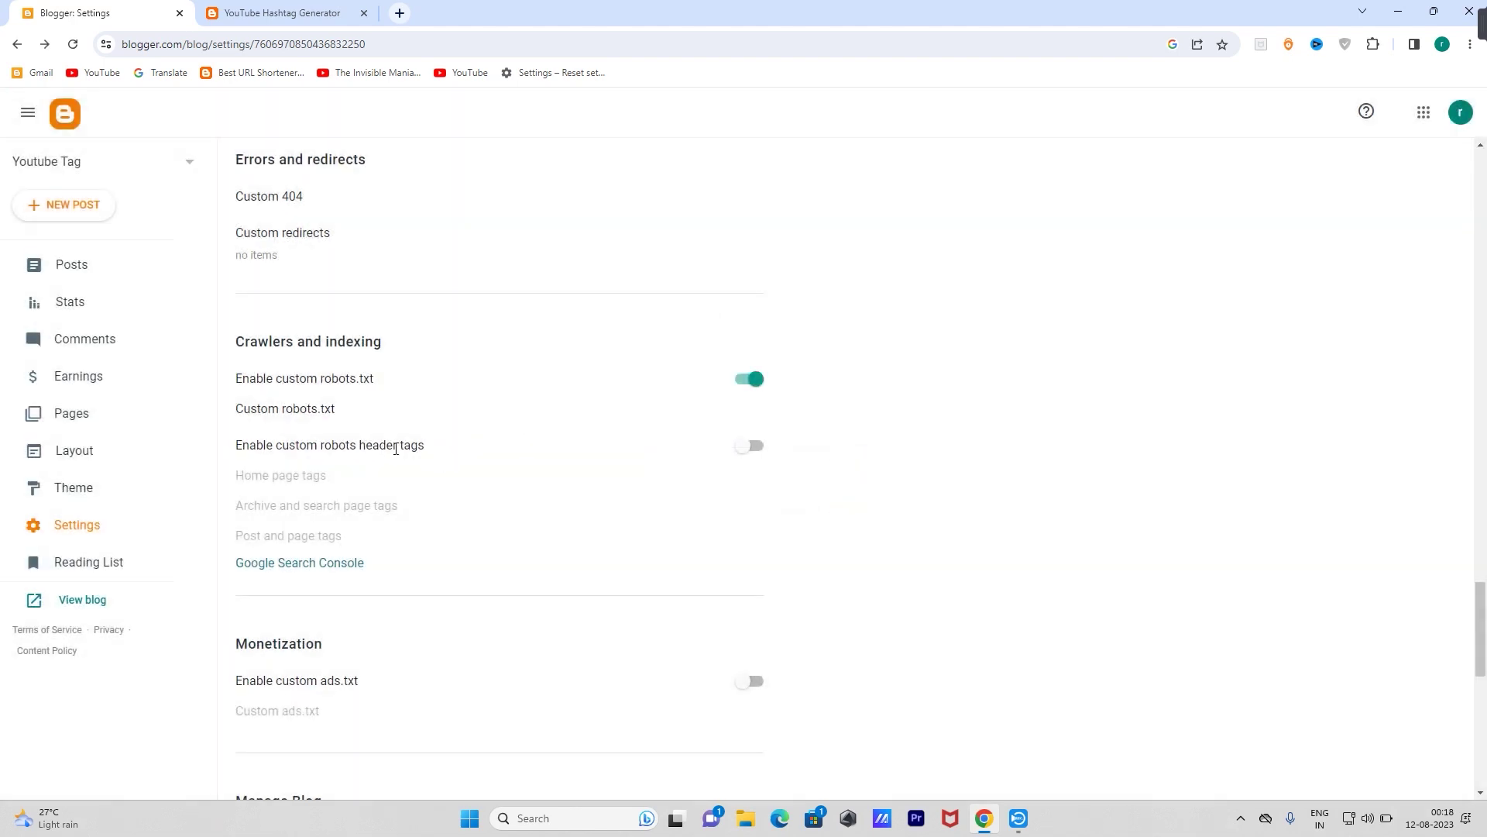
# - Enable custom robots header tags, switch on "all" and "noodp" for the home page tags, and save
pyautogui.click(756, 444)
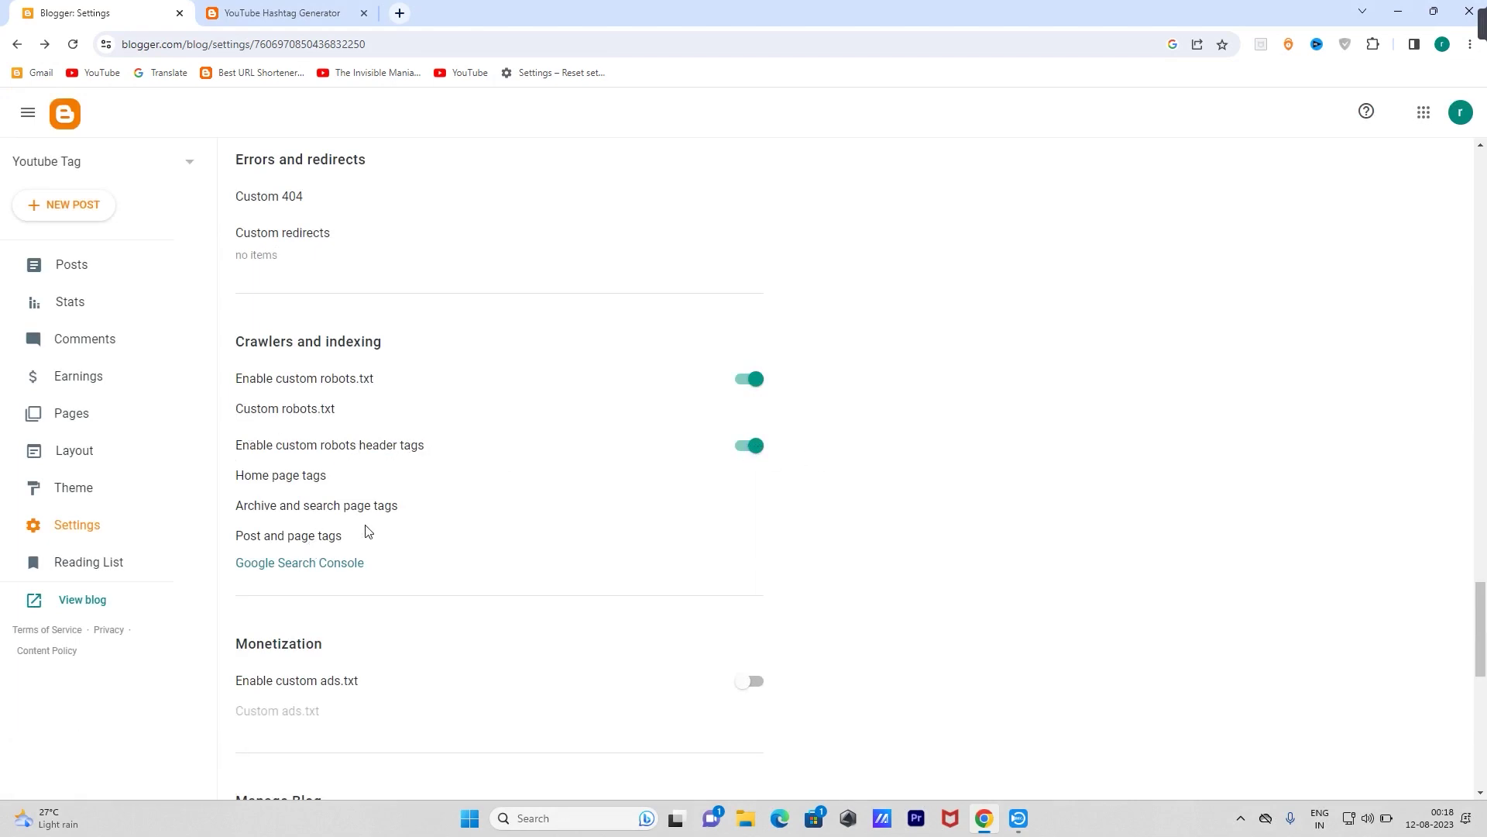
pyautogui.click(303, 479)
pyautogui.click(854, 288)
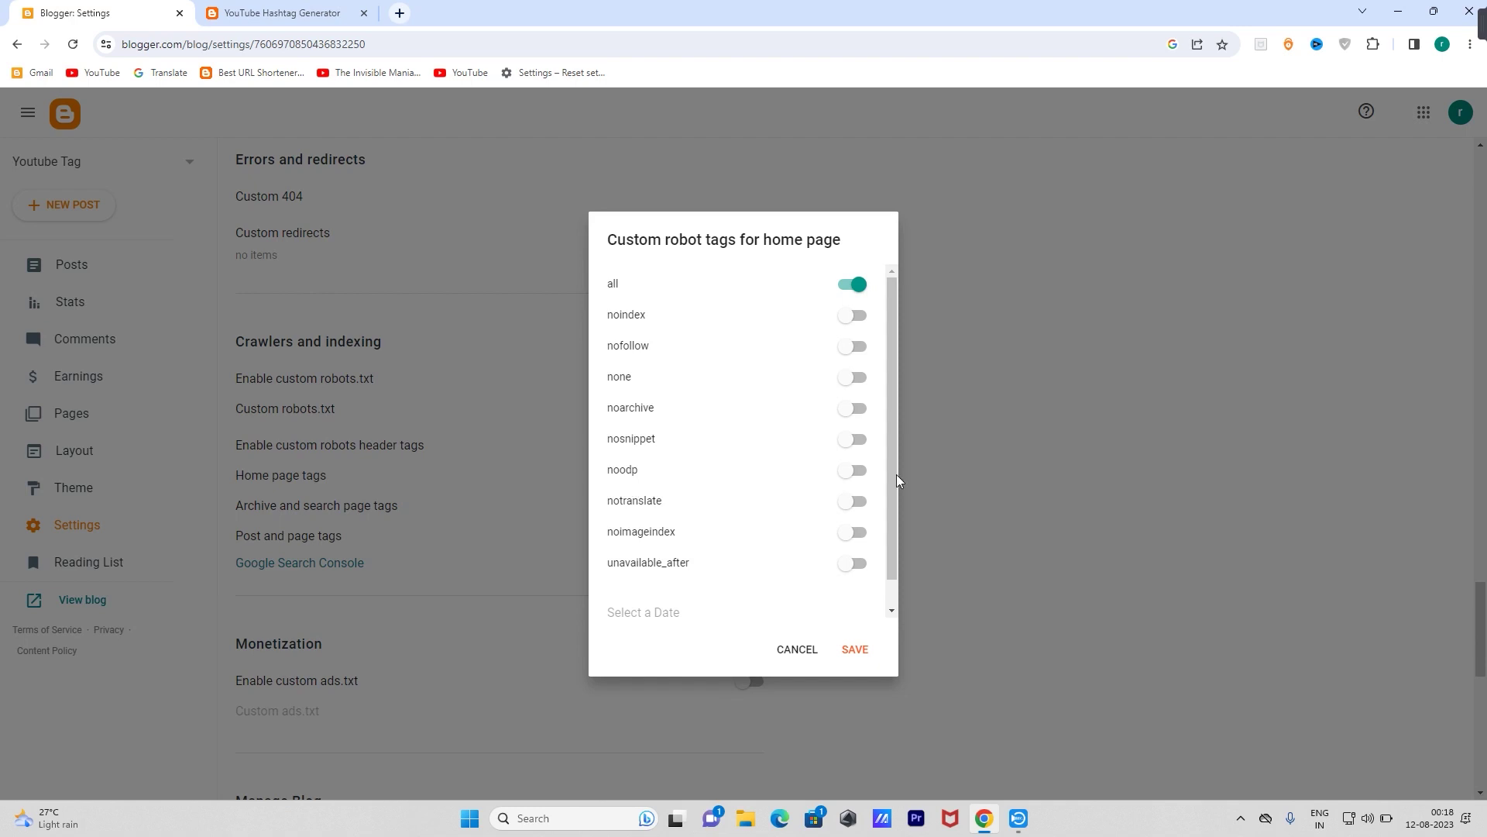
pyautogui.click(852, 470)
pyautogui.click(852, 650)
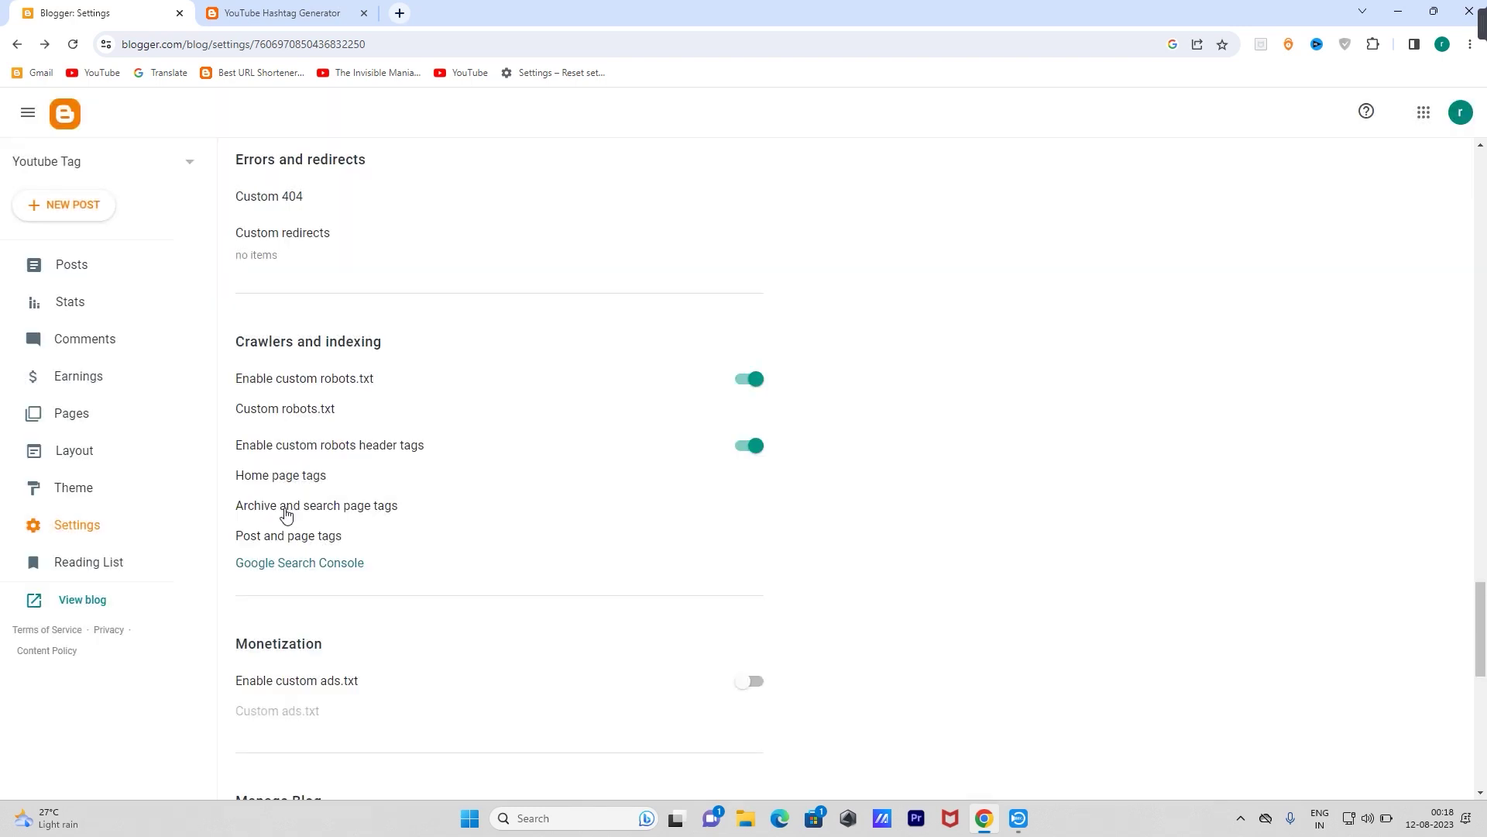
# - View the custom robot tags for archive and search pages and for posts and pages without saving changes
pyautogui.click(369, 507)
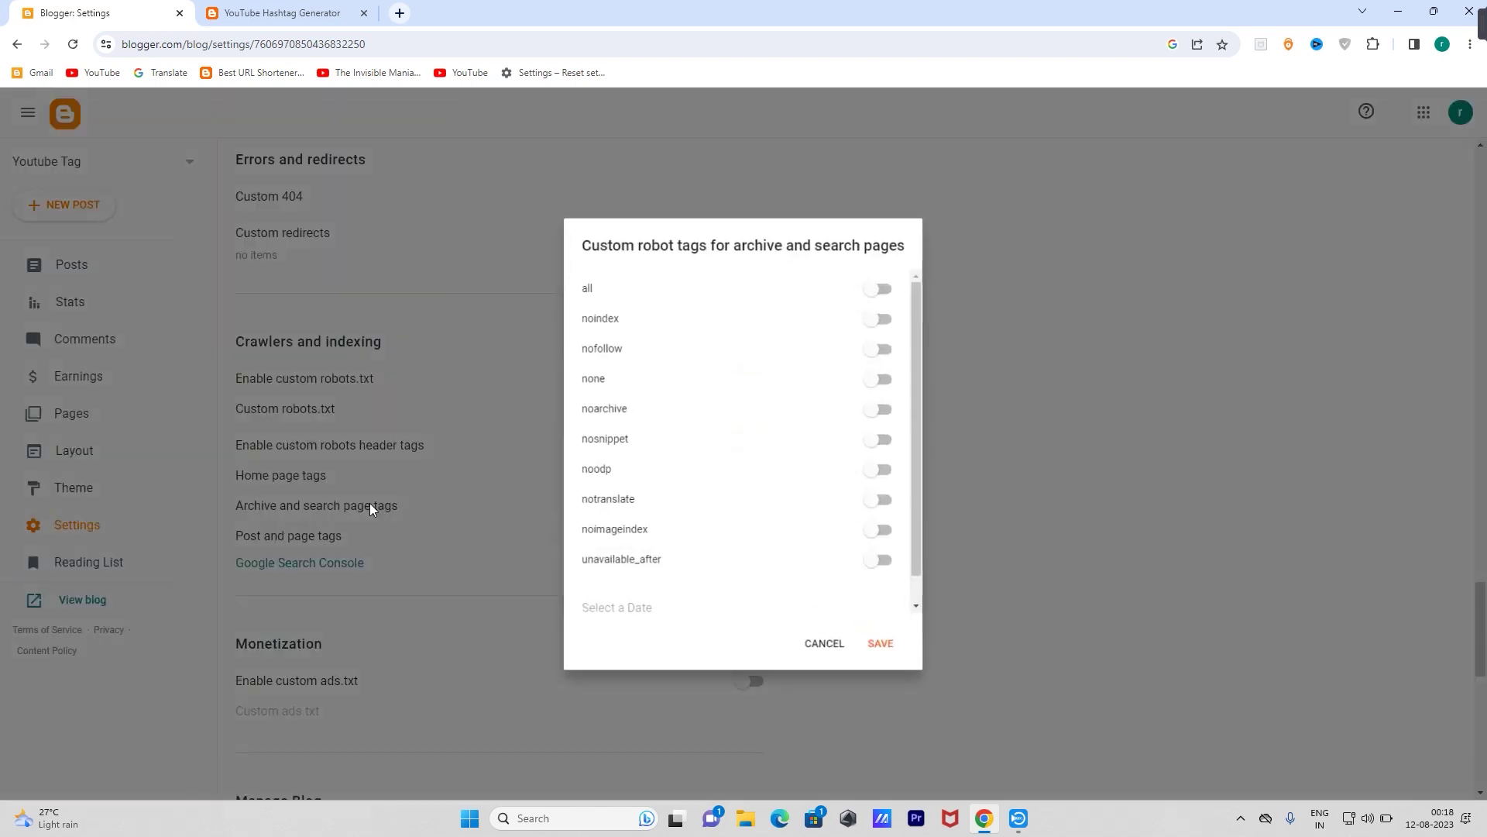
pyautogui.click(822, 651)
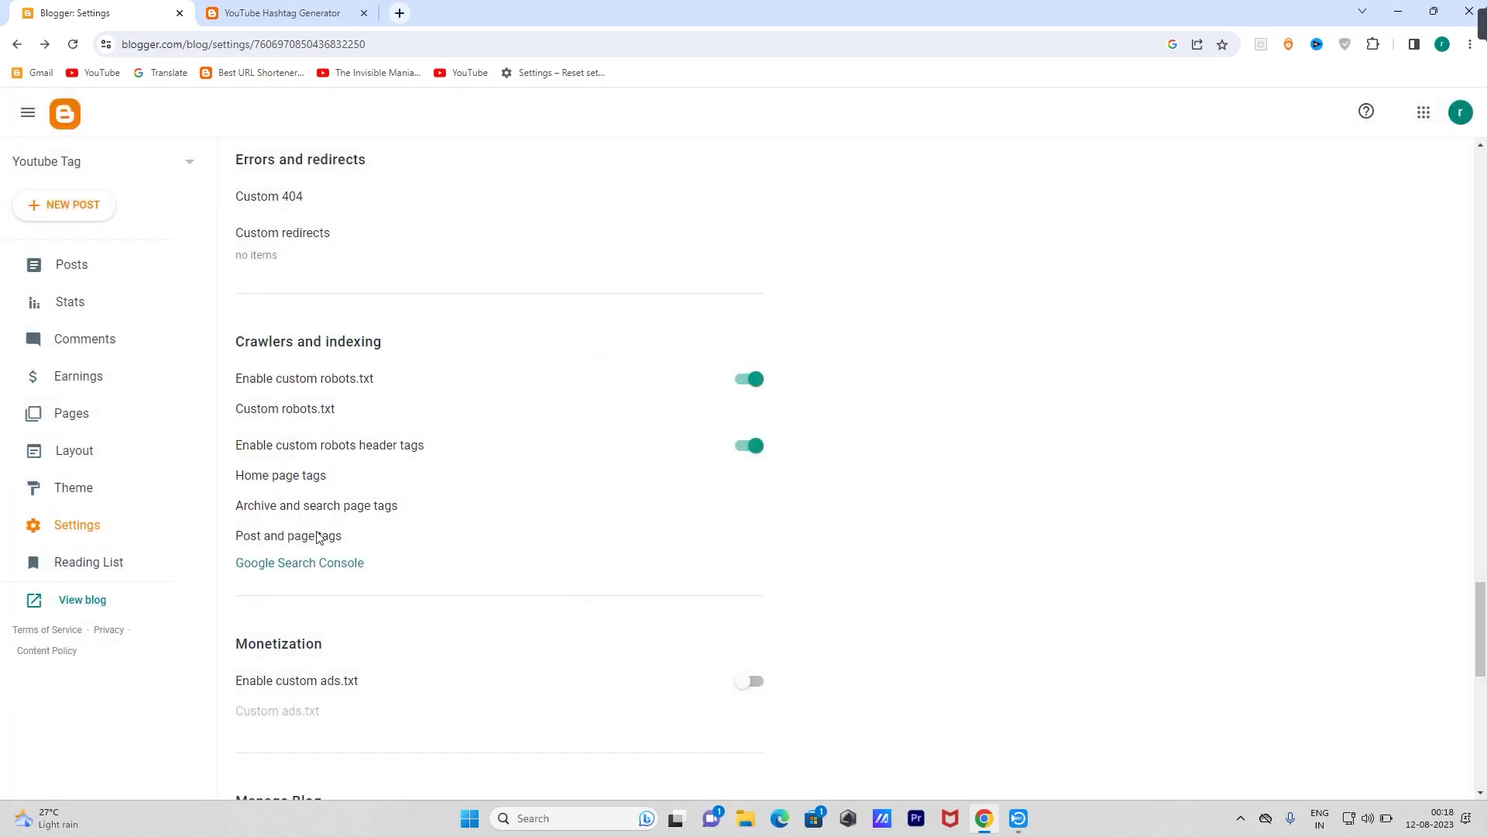
pyautogui.click(308, 536)
pyautogui.click(798, 649)
# - Open Google Search Console from the blog's Crawlers and indexing settings
pyautogui.scroll(-3, 453, 595)
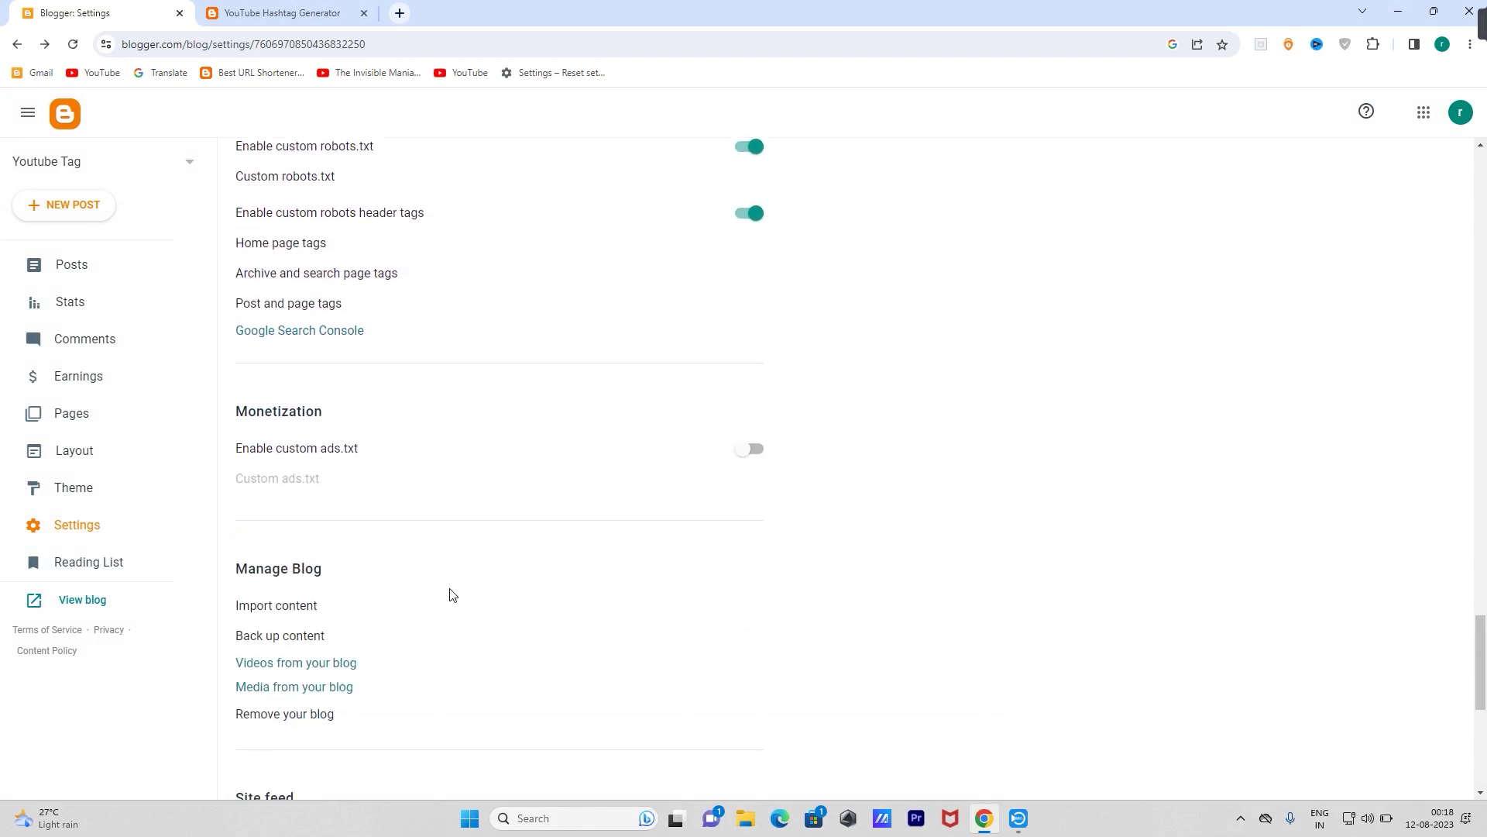
pyautogui.scroll(2, 453, 595)
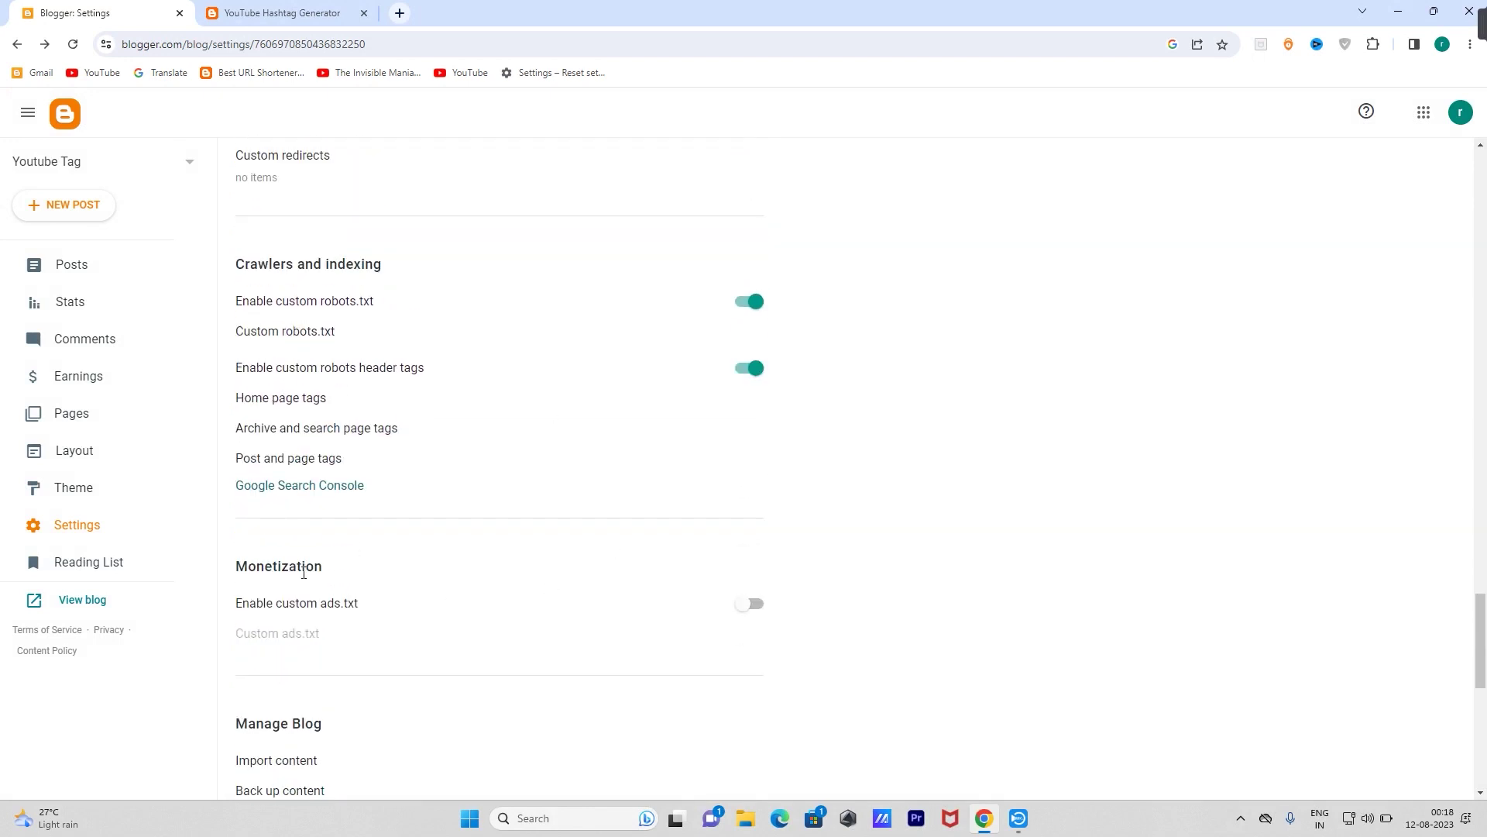
pyautogui.click(307, 487)
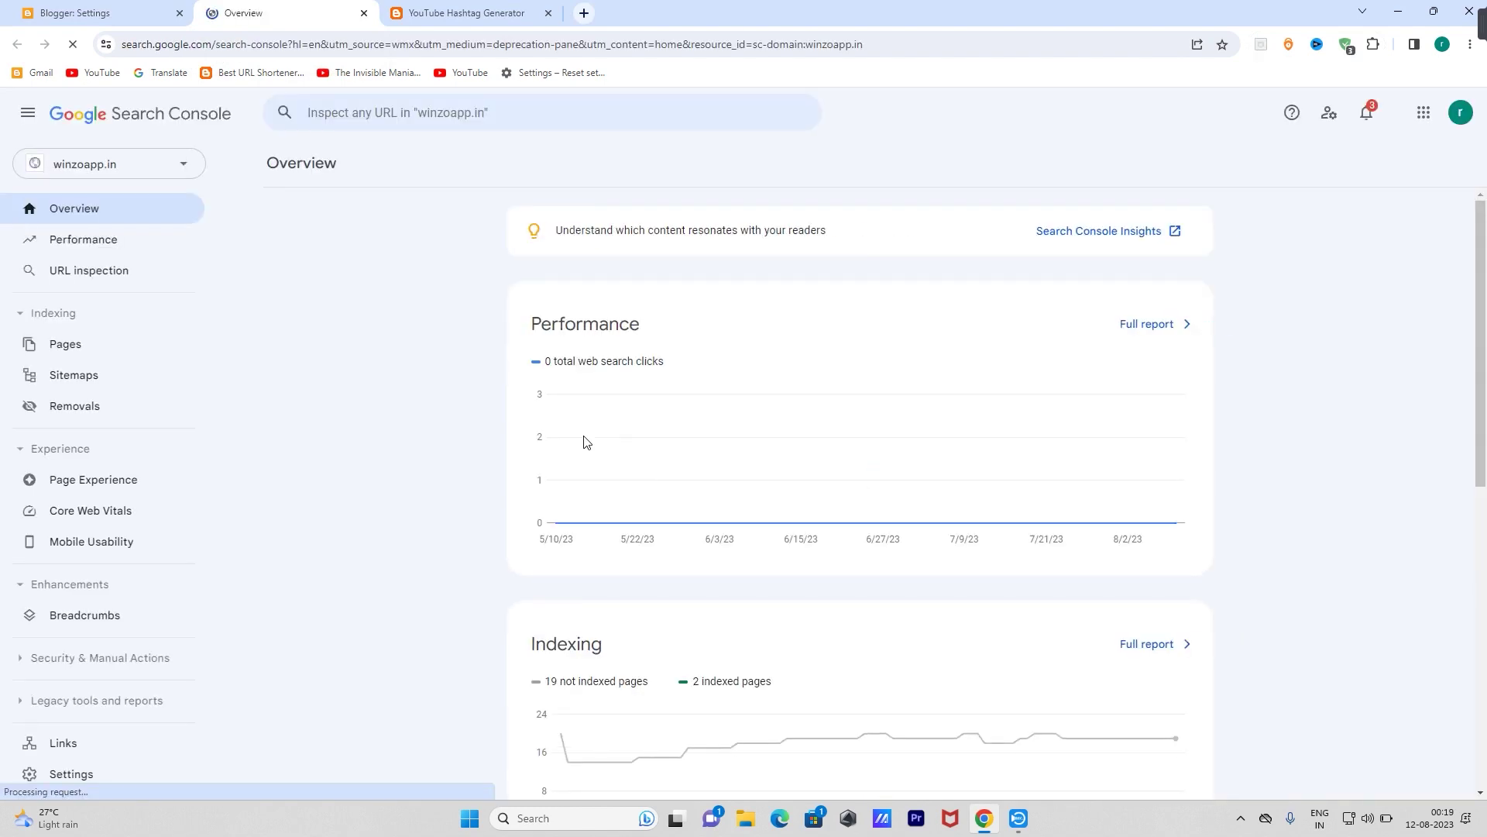
# - Copy the blog address youtubetag2020.blogspot.com and return to the Search Console overview
pyautogui.click(458, 6)
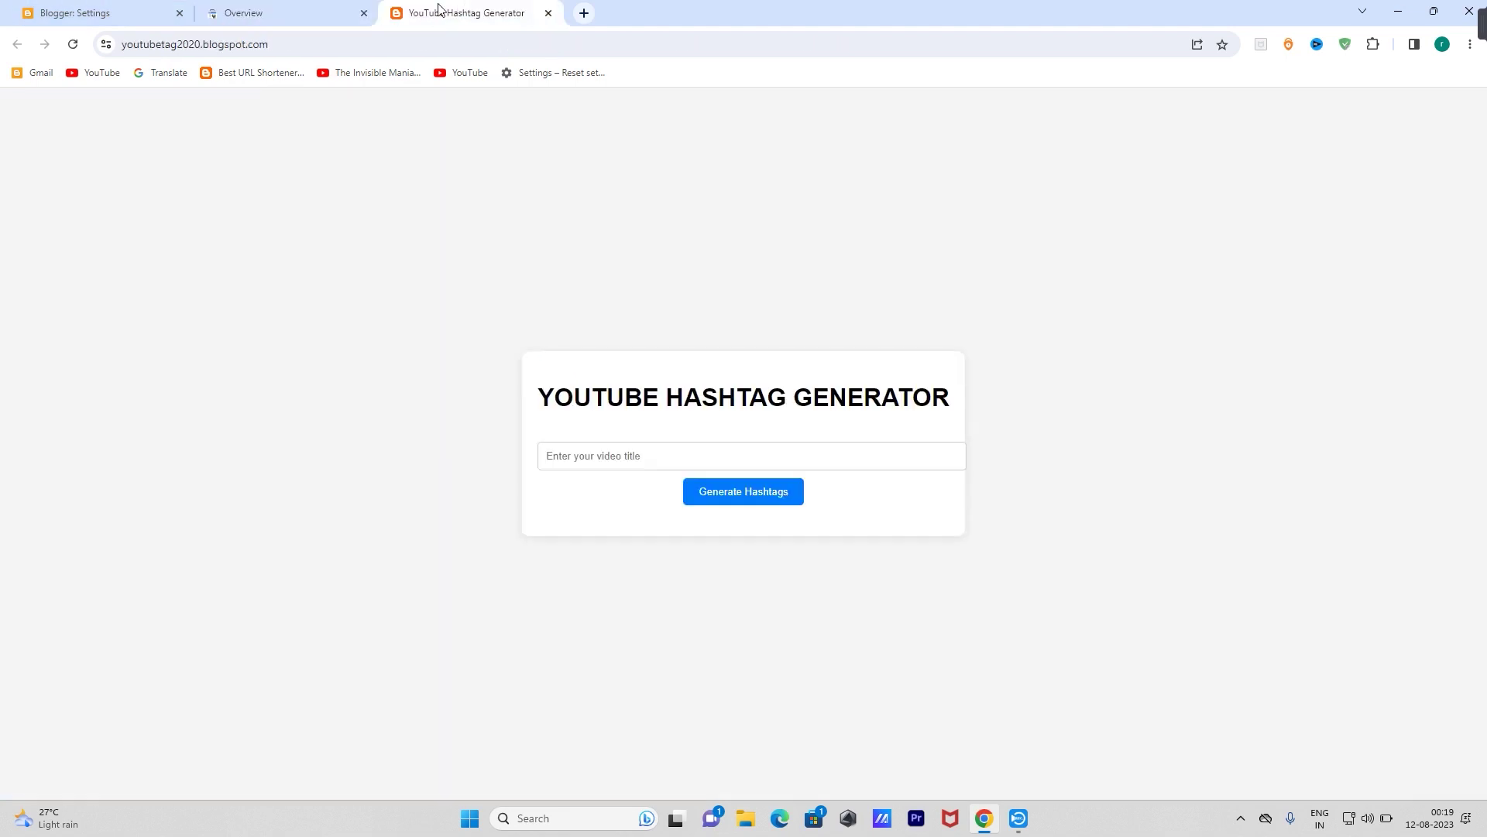
pyautogui.click(229, 45)
pyautogui.rightClick(224, 45)
pyautogui.click(276, 189)
pyautogui.click(271, 14)
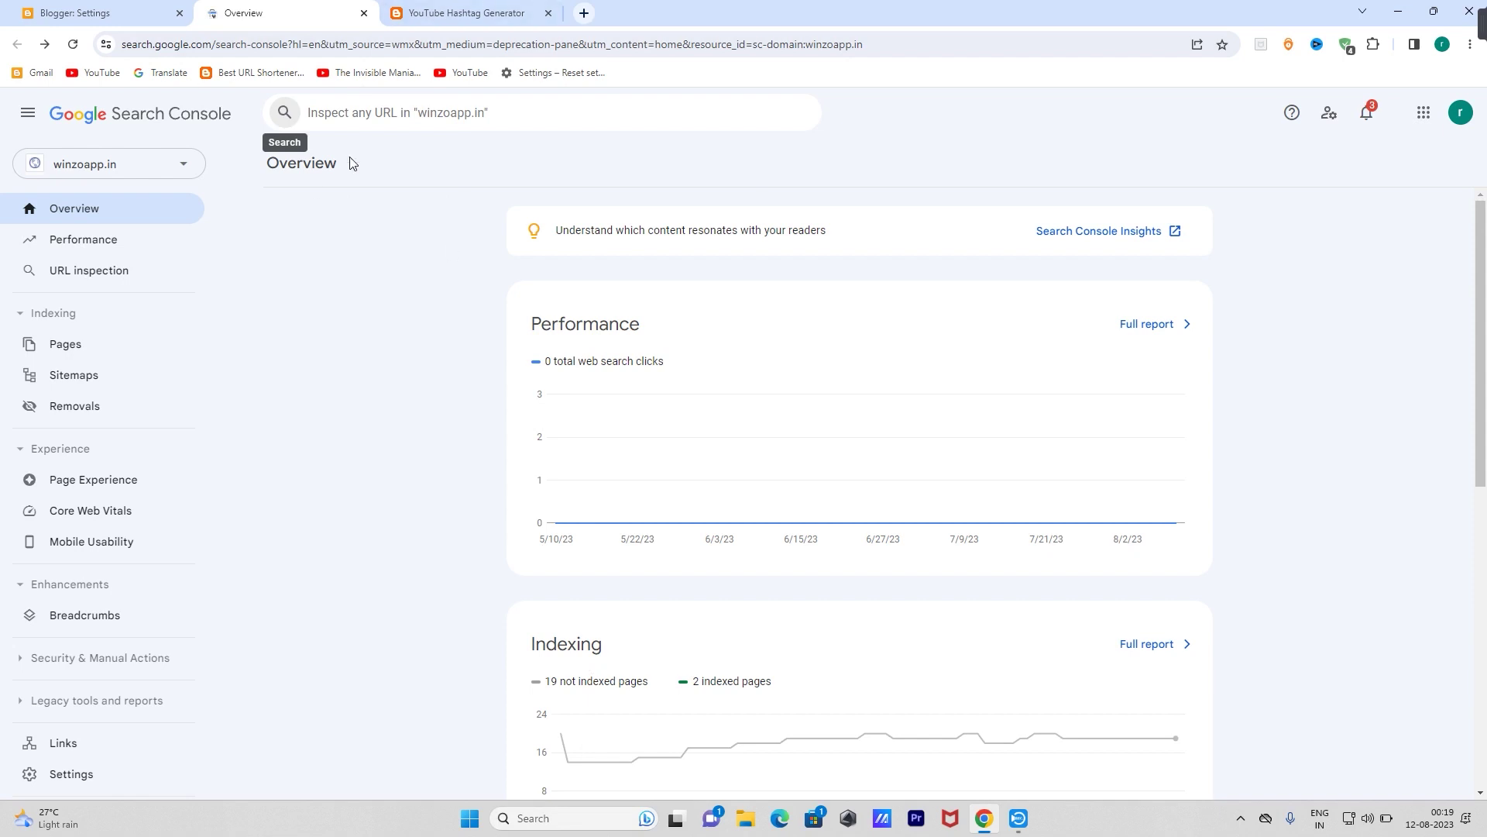
pyautogui.click(458, 8)
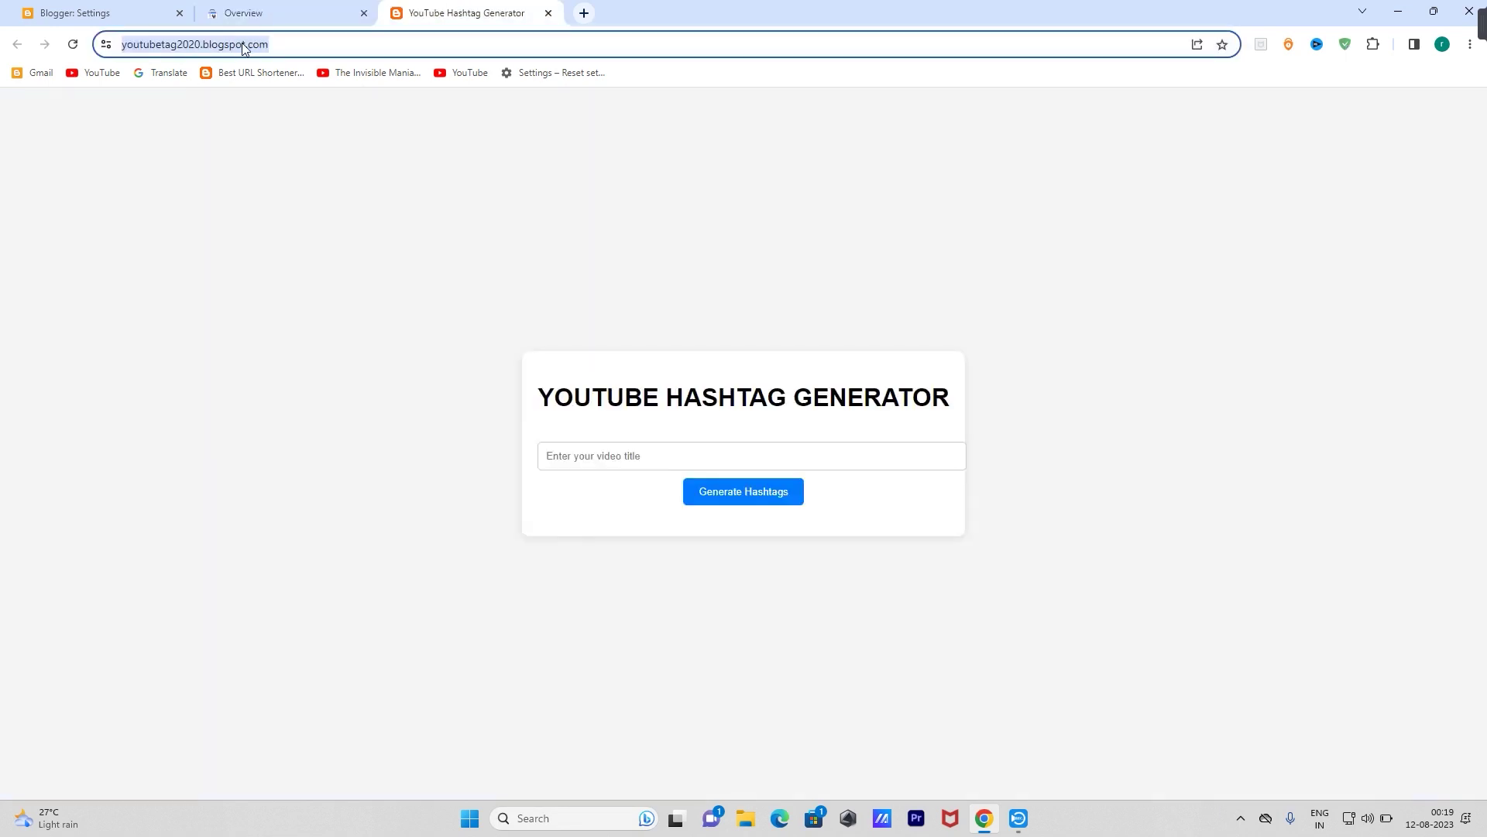
pyautogui.click(258, 14)
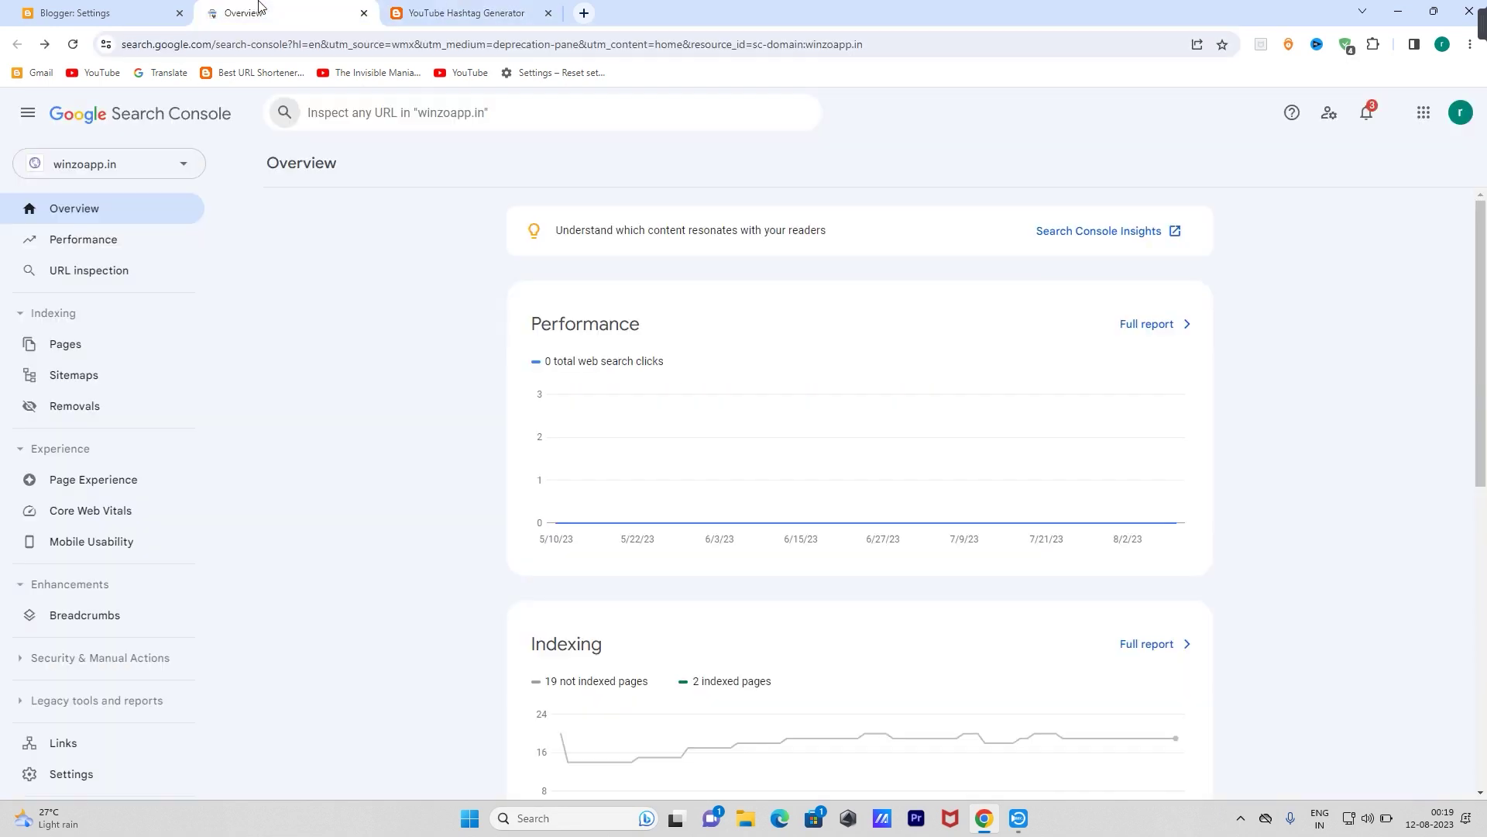
pyautogui.click(152, 169)
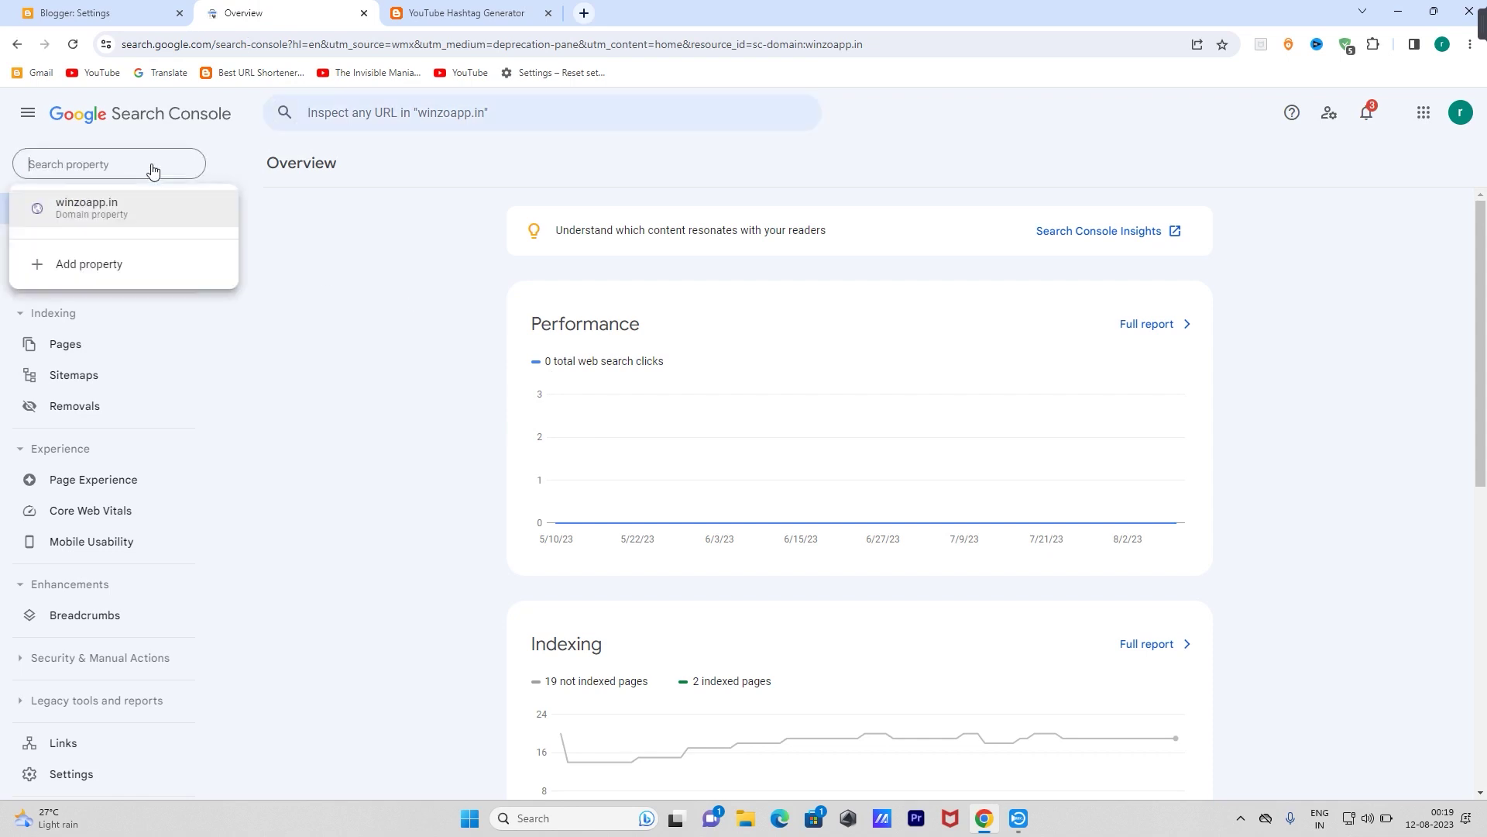
pyautogui.click(97, 269)
pyautogui.click(826, 501)
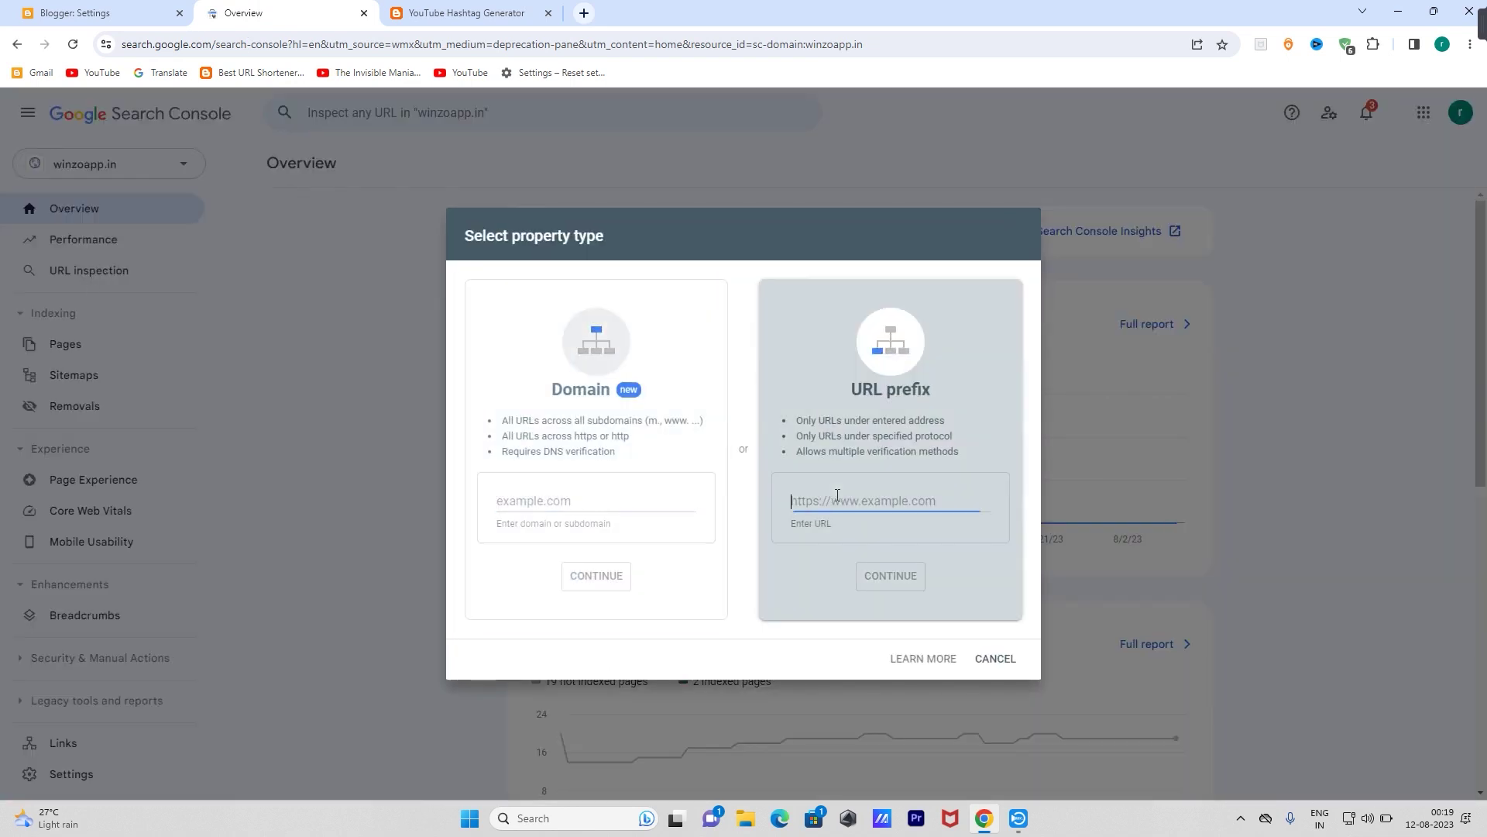
pyautogui.rightClick(836, 496)
pyautogui.click(881, 307)
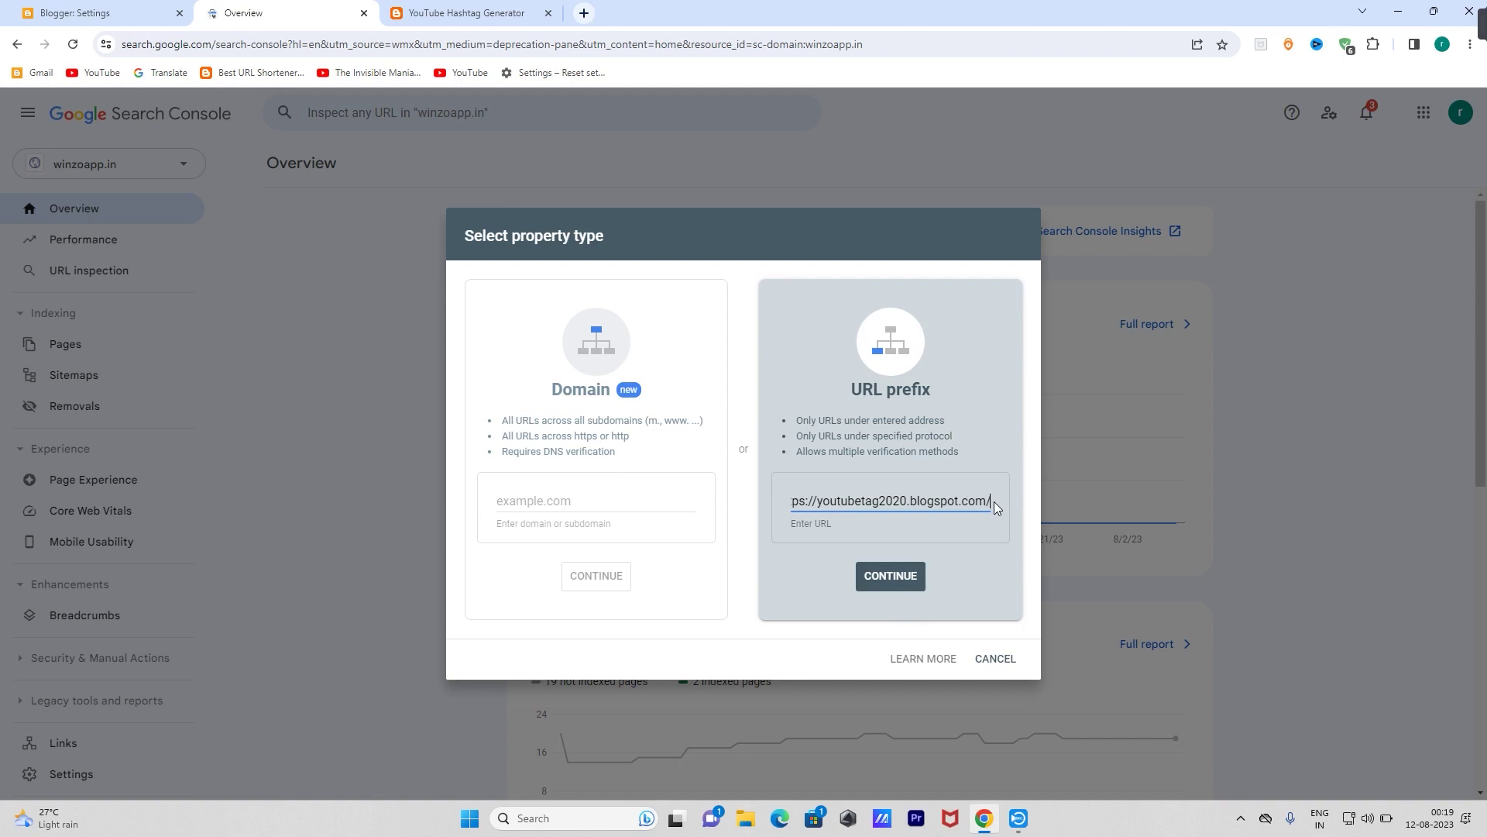
pyautogui.click(895, 579)
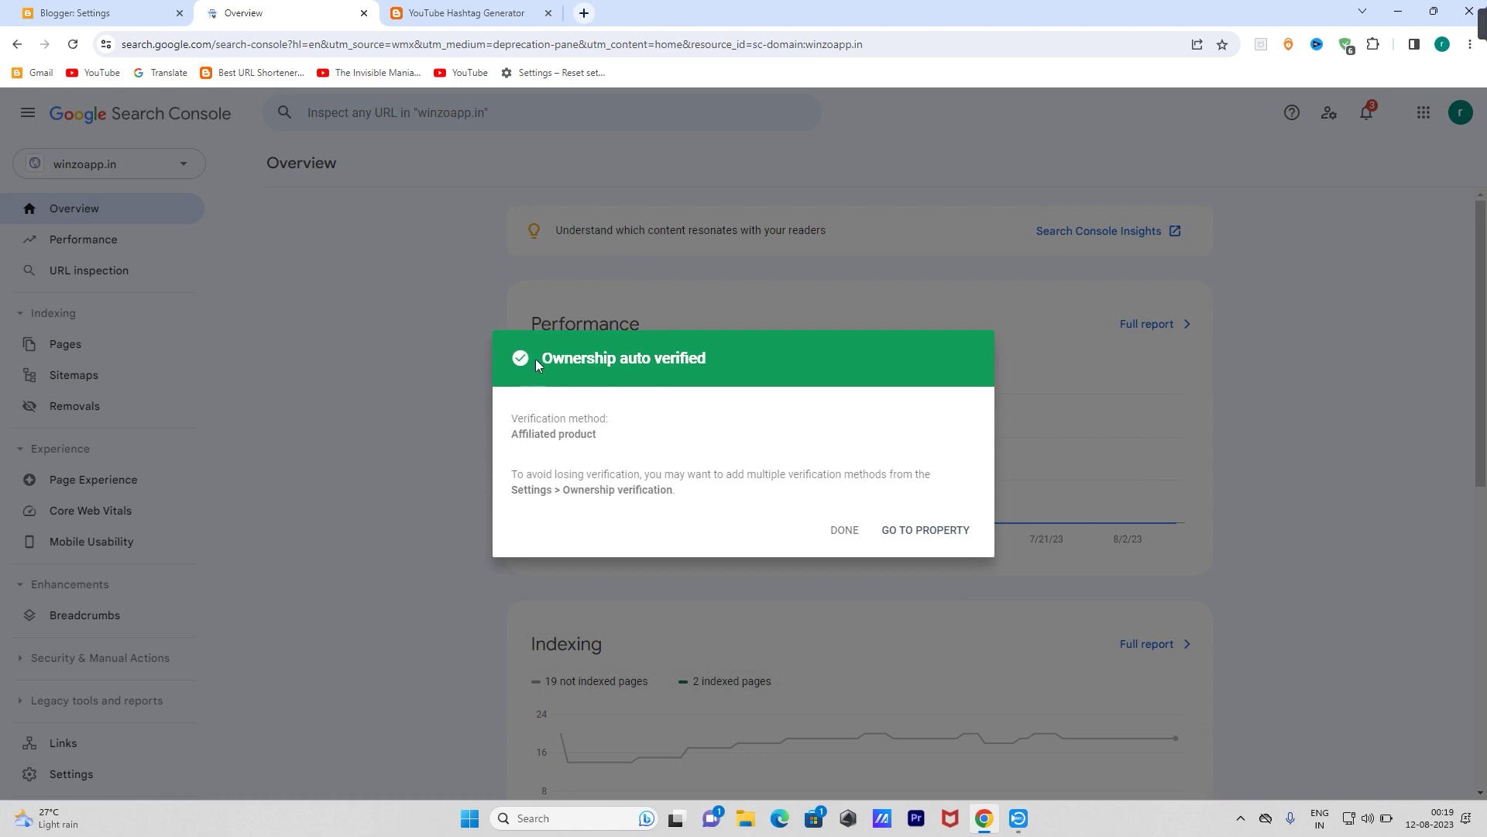
pyautogui.moveTo(542, 358); pyautogui.dragTo(724, 361)
pyautogui.click(726, 366)
pyautogui.click(842, 536)
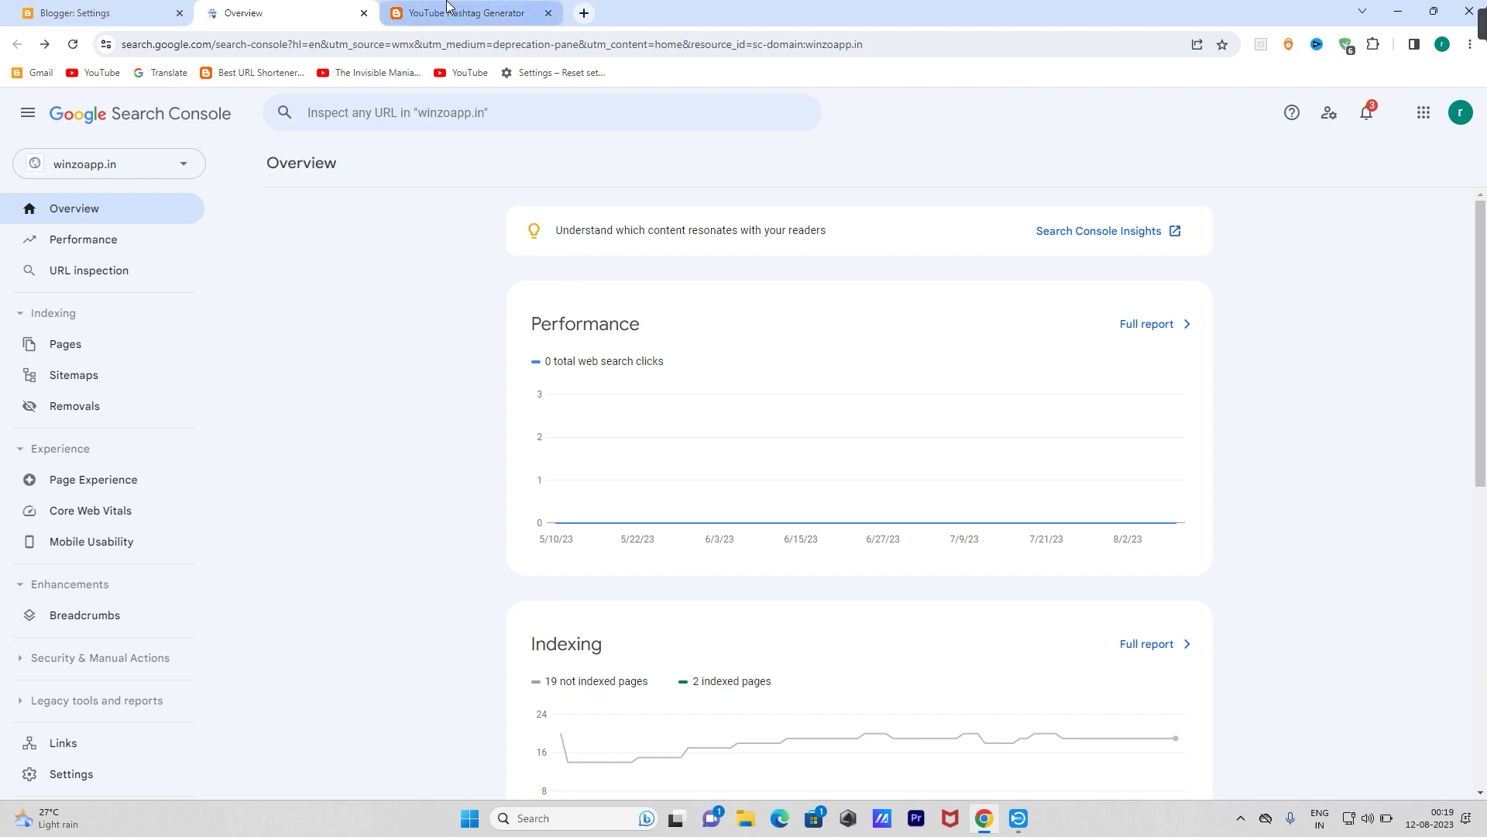
pyautogui.click(447, 13)
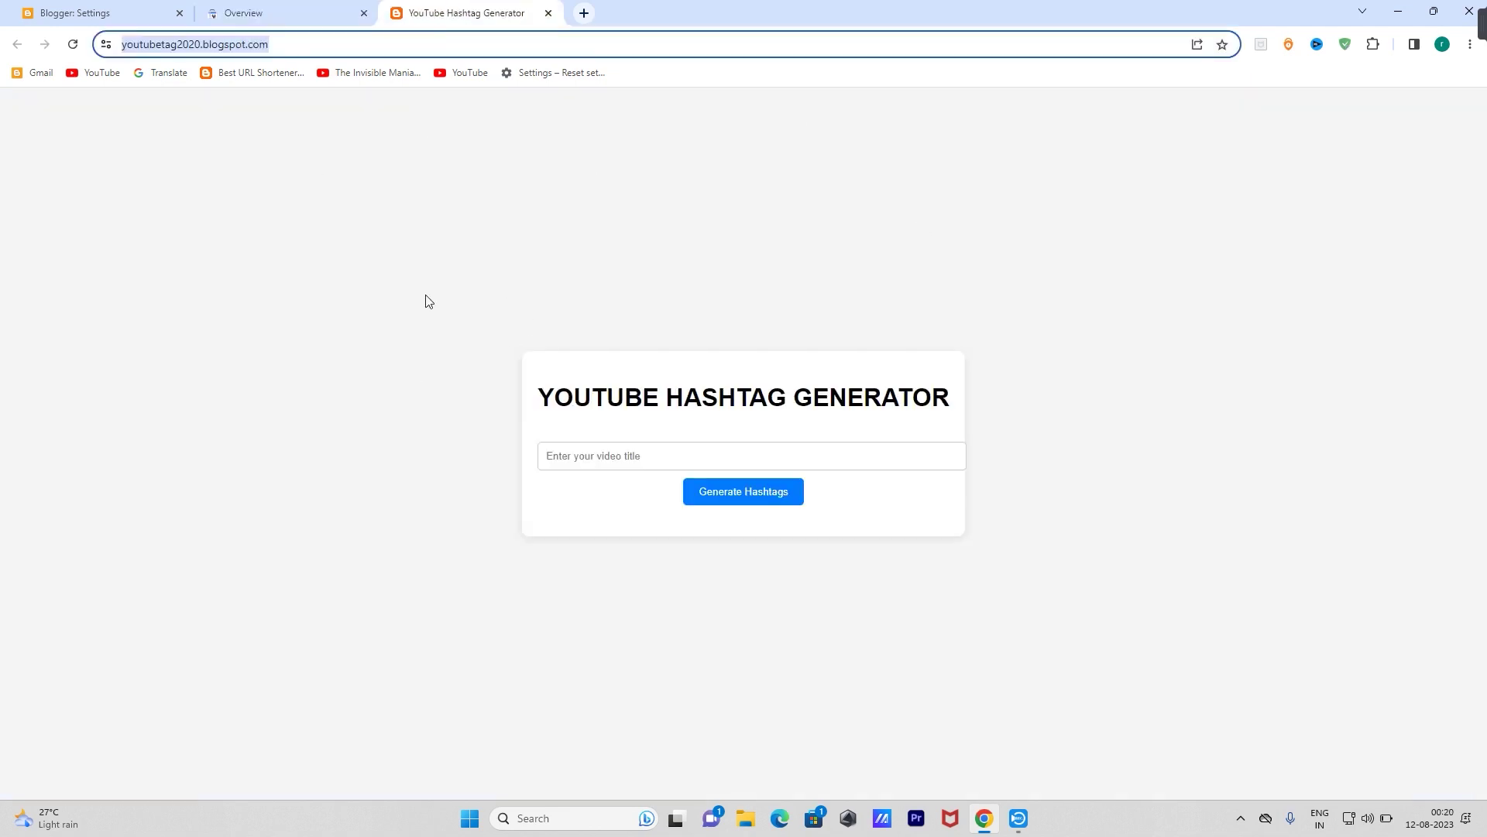
pyautogui.click(279, 12)
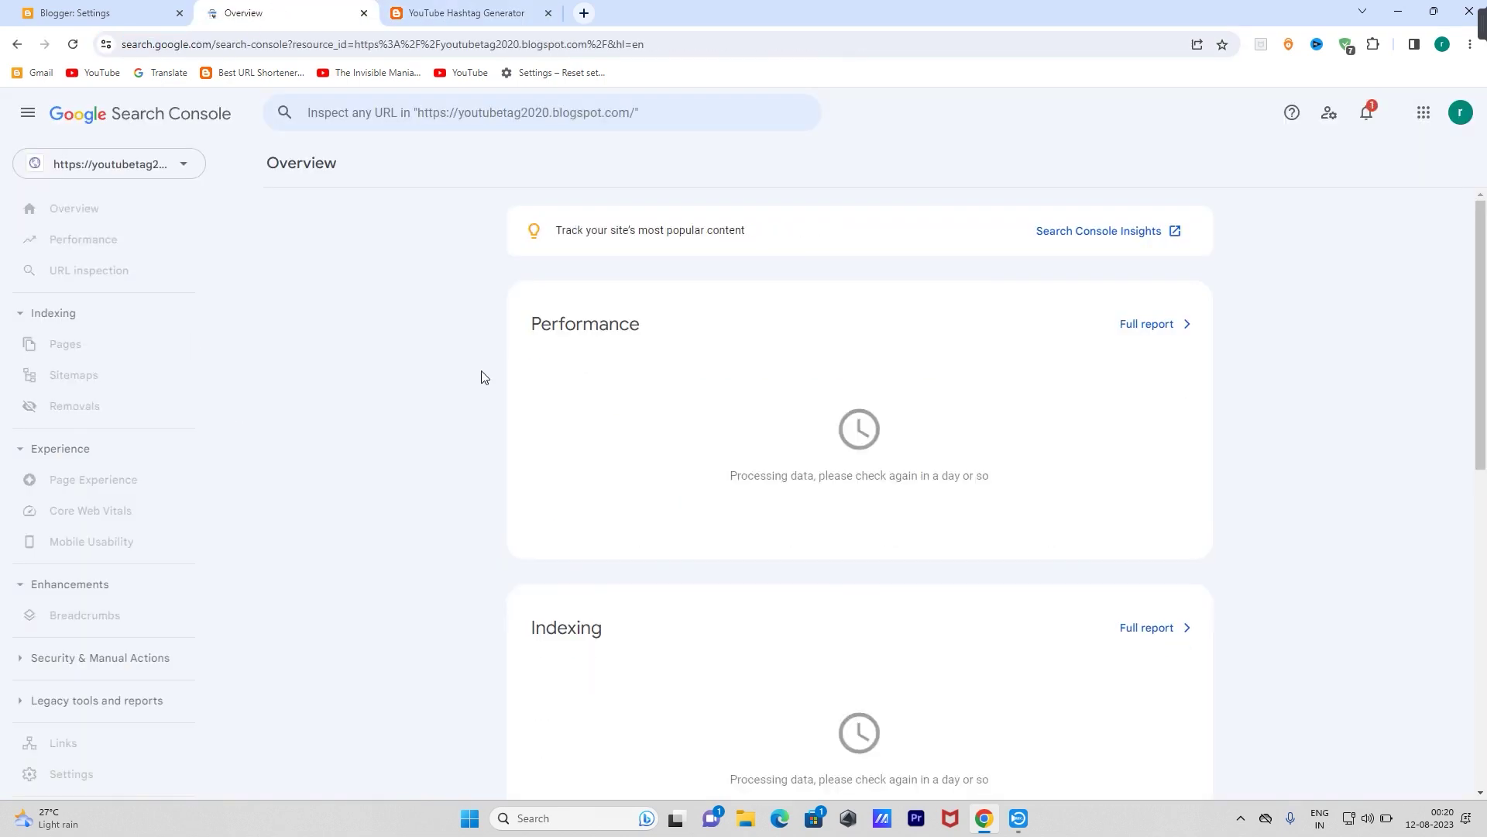
pyautogui.rightClick(498, 116)
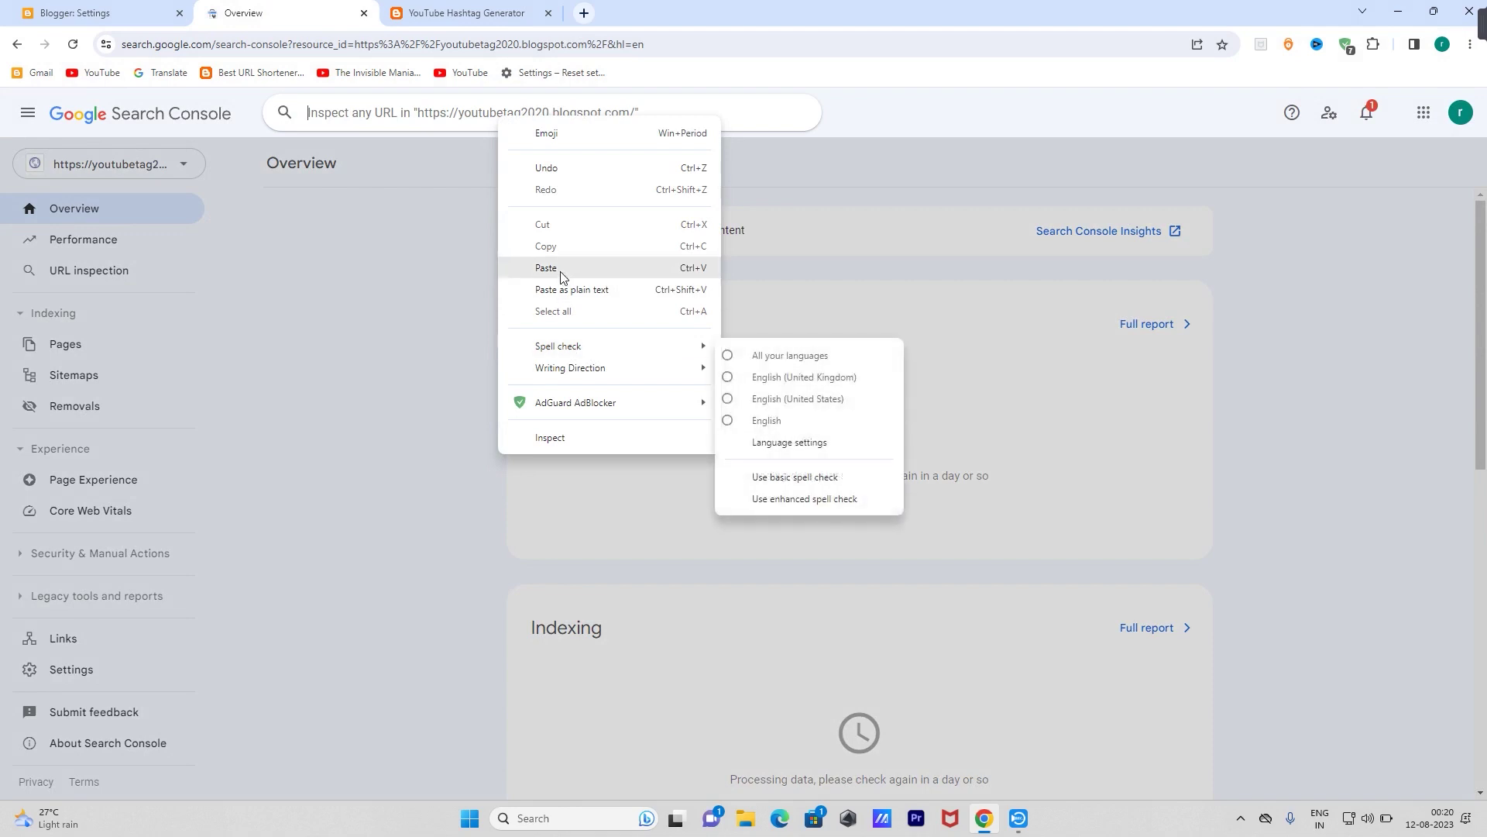
pyautogui.click(563, 271)
pyautogui.click(283, 123)
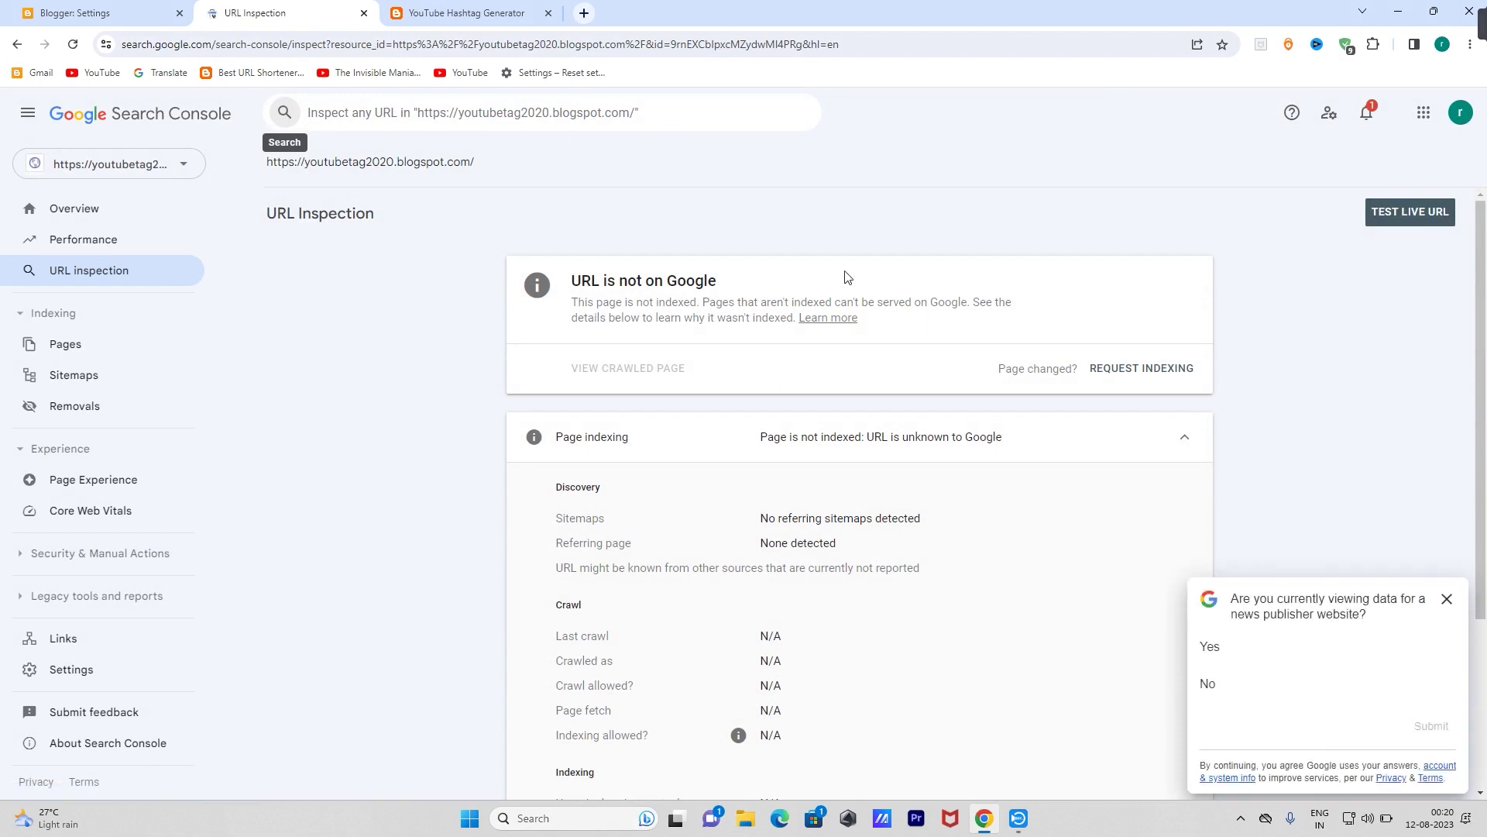
# - Request indexing for the inspected blog URL, dismissing the news publisher survey and the request confirmation
pyautogui.click(1161, 368)
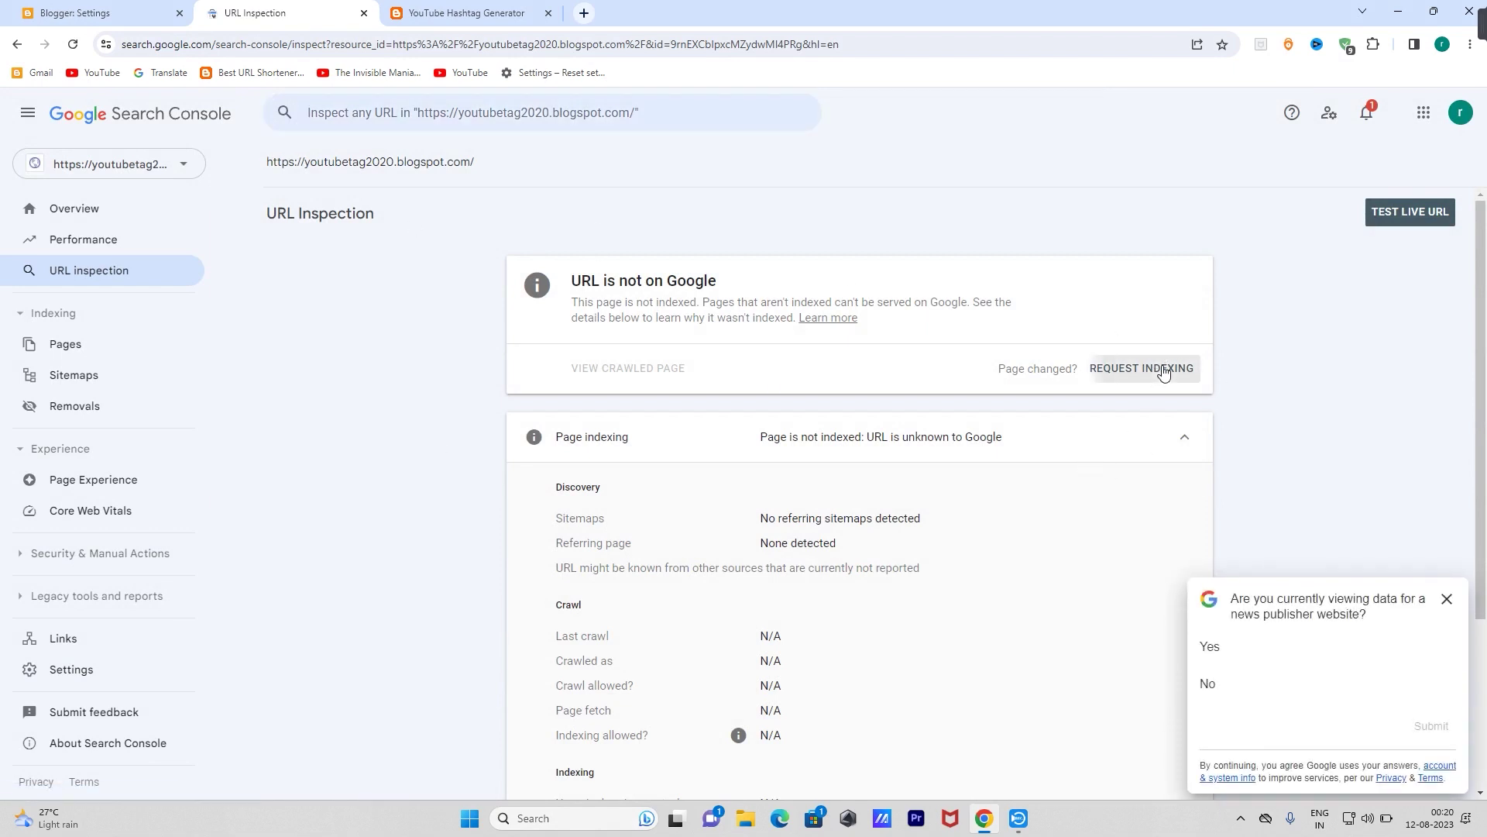
pyautogui.click(1446, 599)
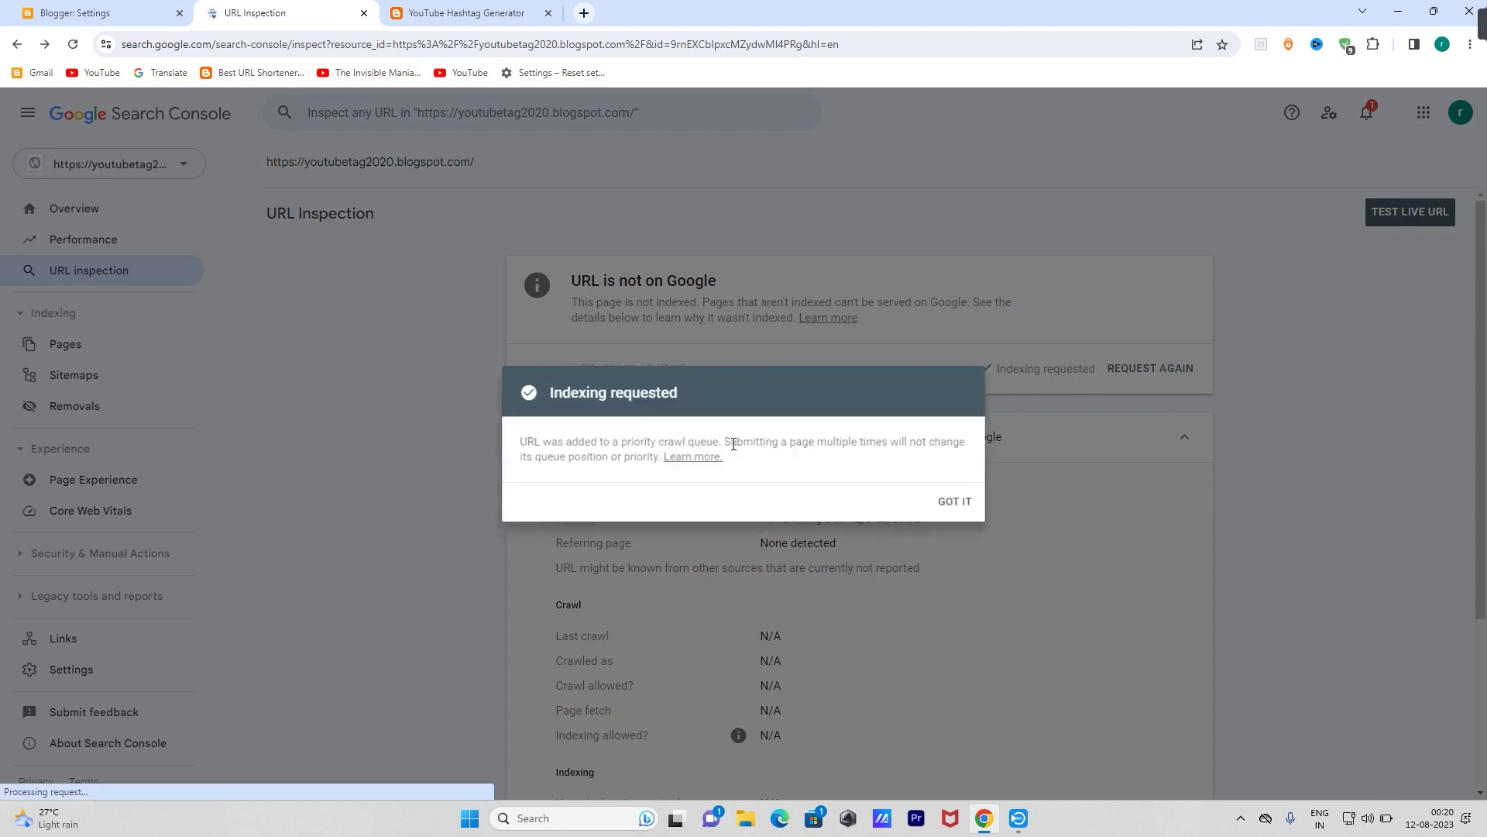
pyautogui.click(964, 505)
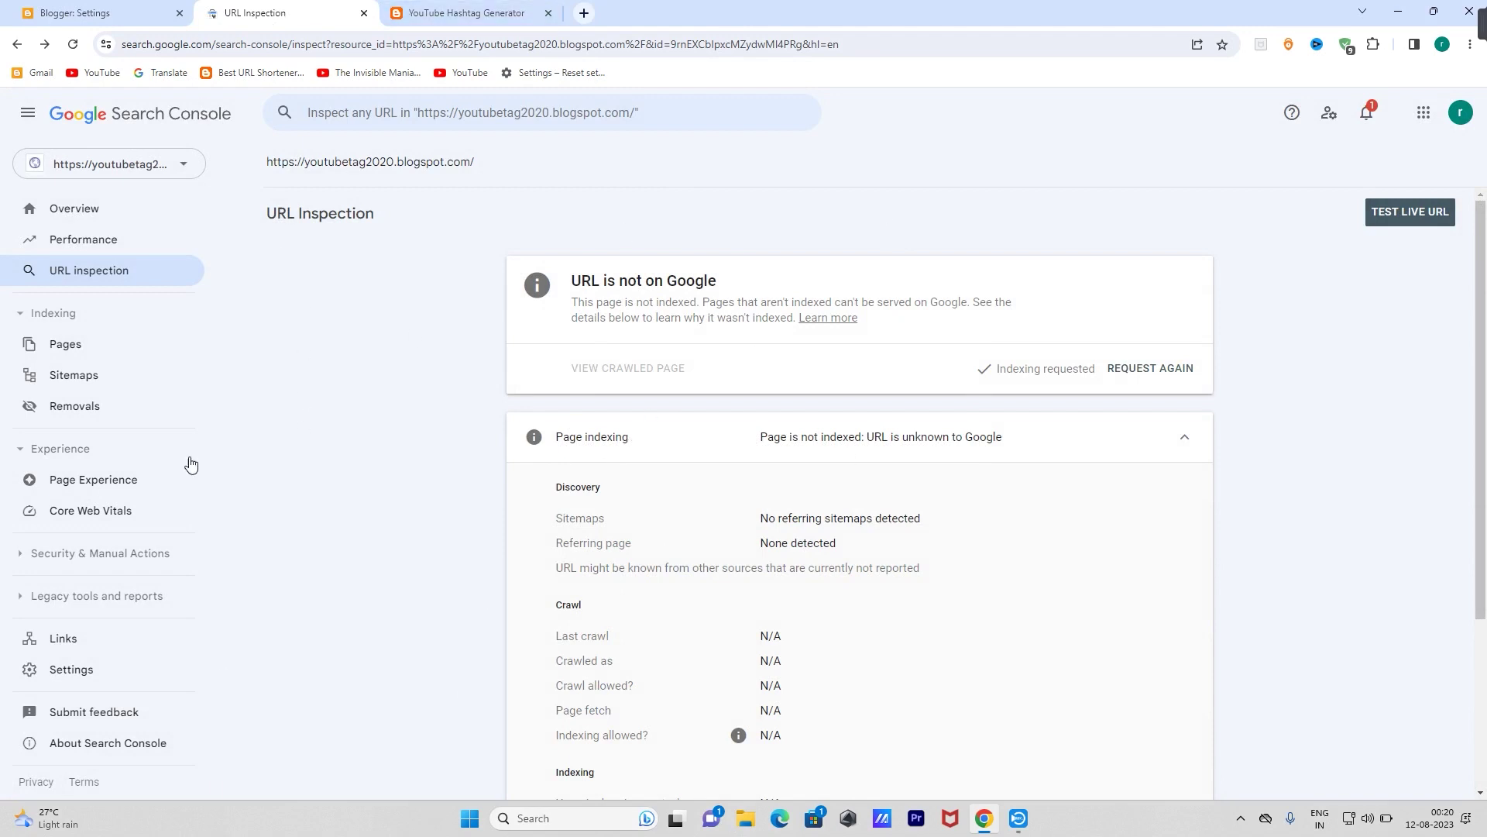
# - Review the inspection result for the blog URL, including its Google status heading and page indexing details
pyautogui.scroll(-3, 438, 512)
pyautogui.scroll(3, 409, 603)
pyautogui.moveTo(583, 279); pyautogui.dragTo(751, 288)
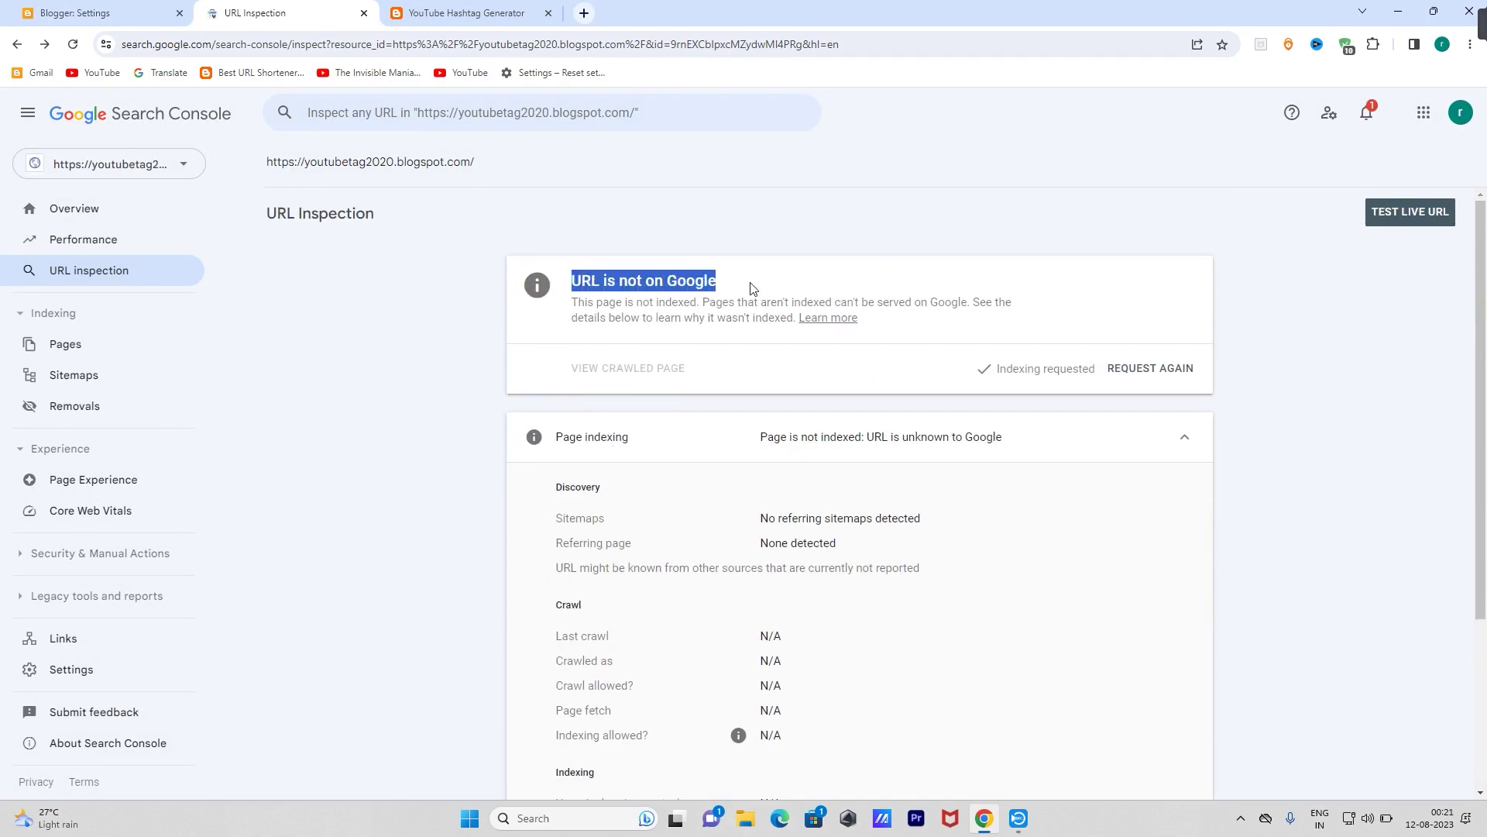
pyautogui.click(808, 163)
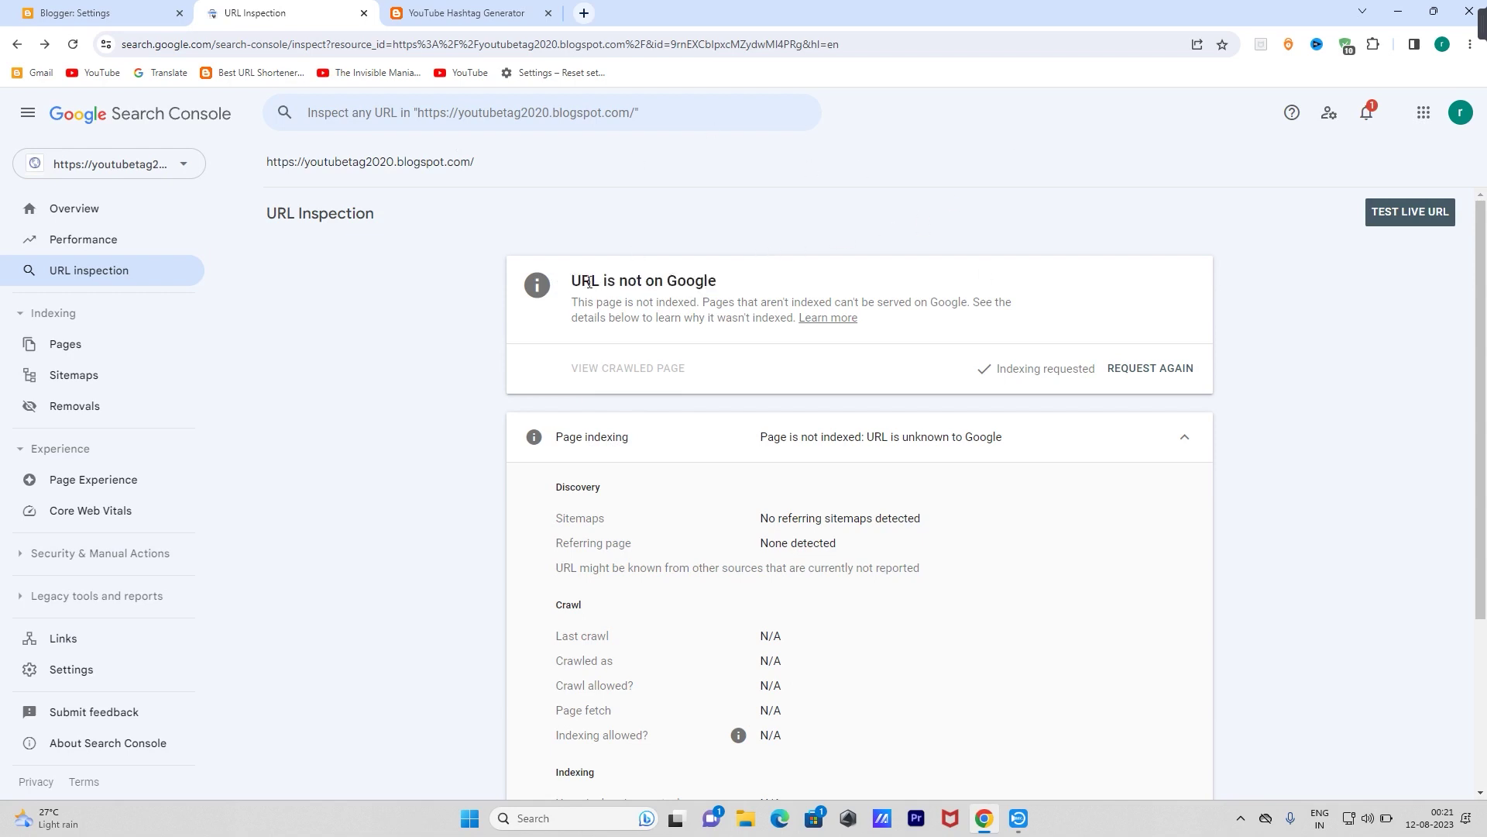
pyautogui.moveTo(579, 280); pyautogui.dragTo(760, 275)
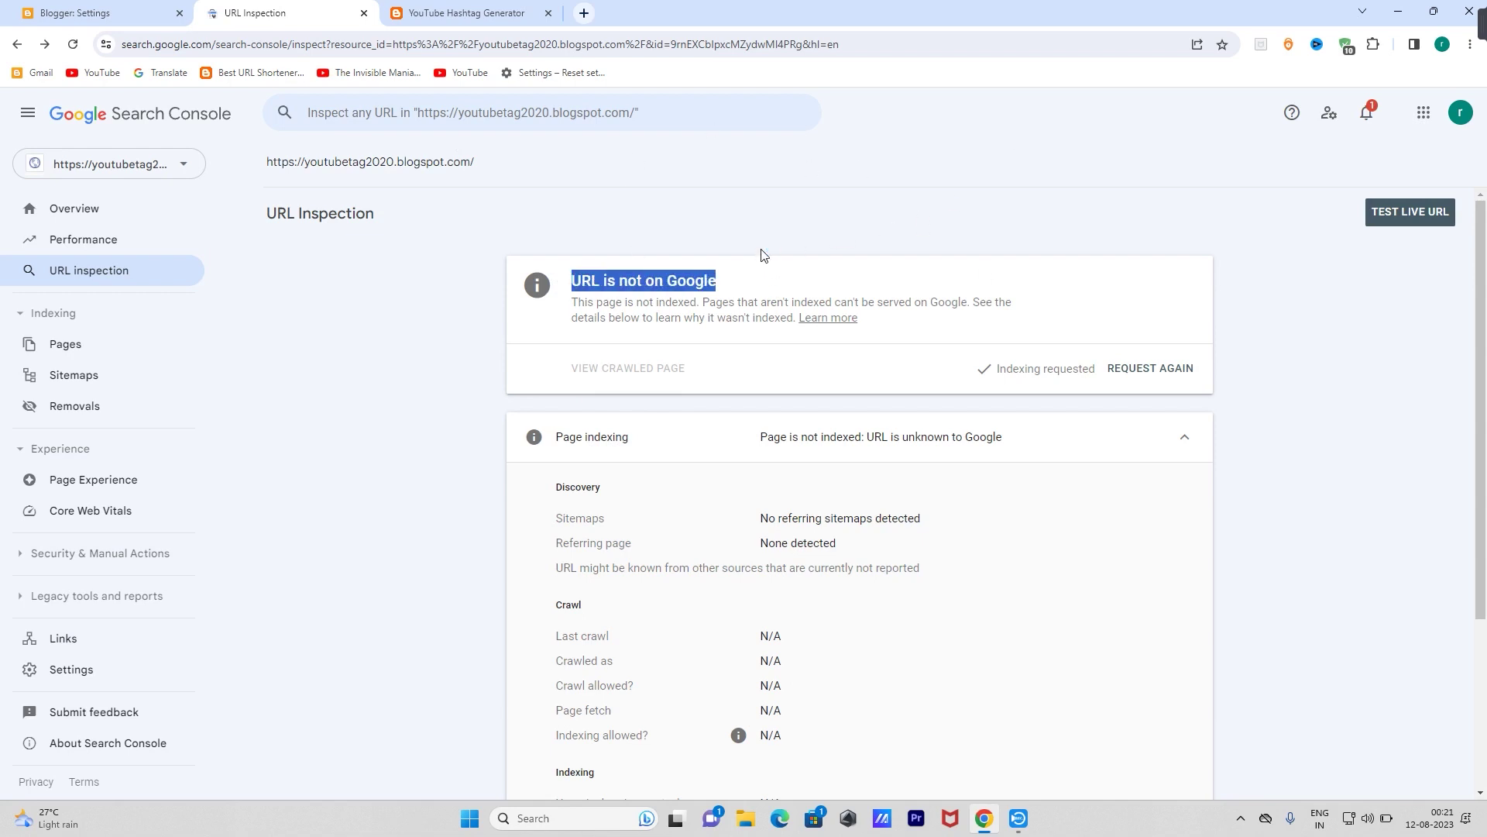
pyautogui.click(763, 254)
# - Close Search Console and return to the live YouTube Hashtag Generator page to look it over
pyautogui.click(362, 13)
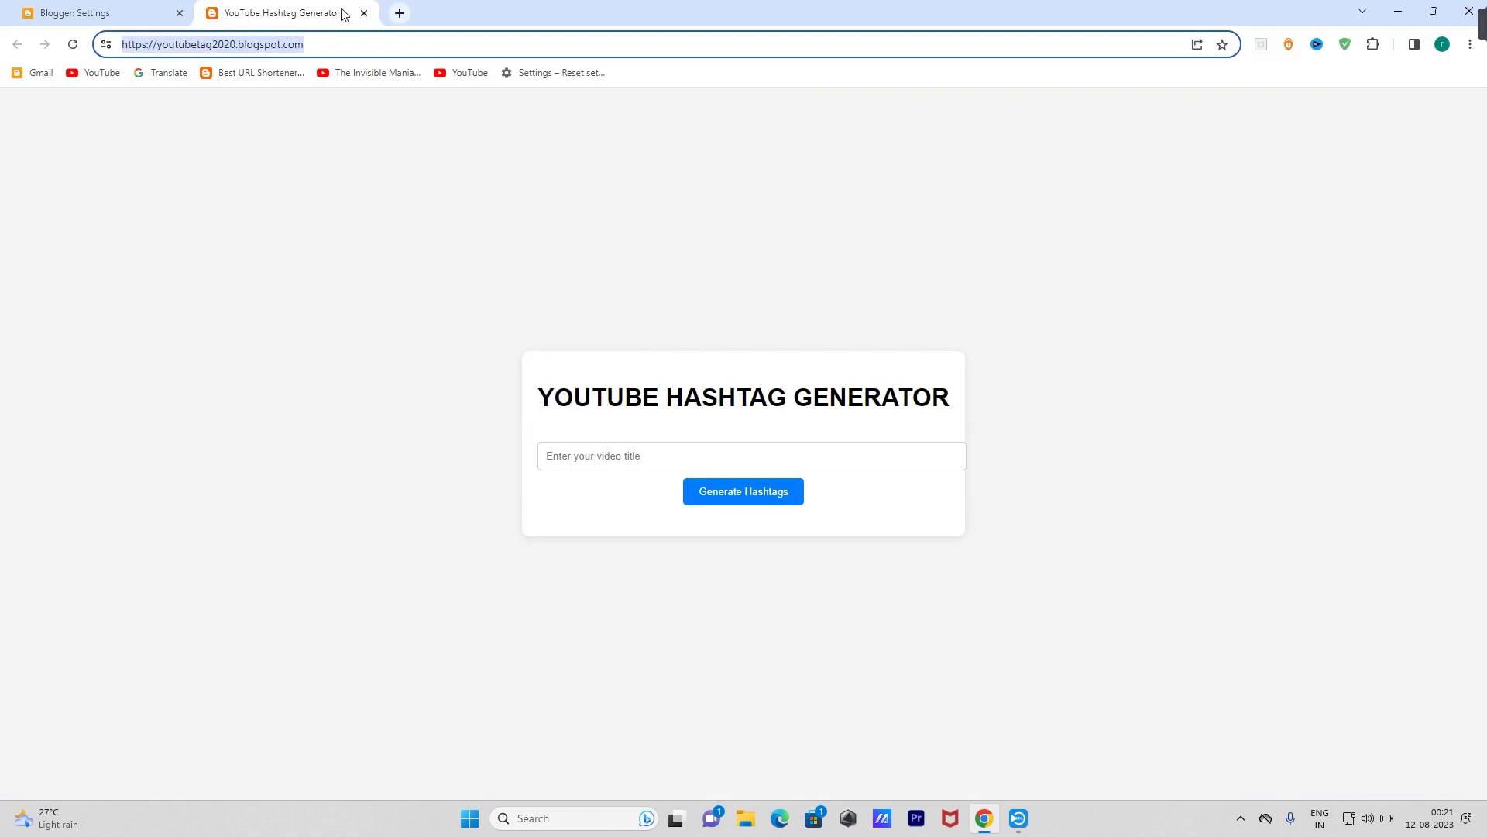
pyautogui.click(433, 297)
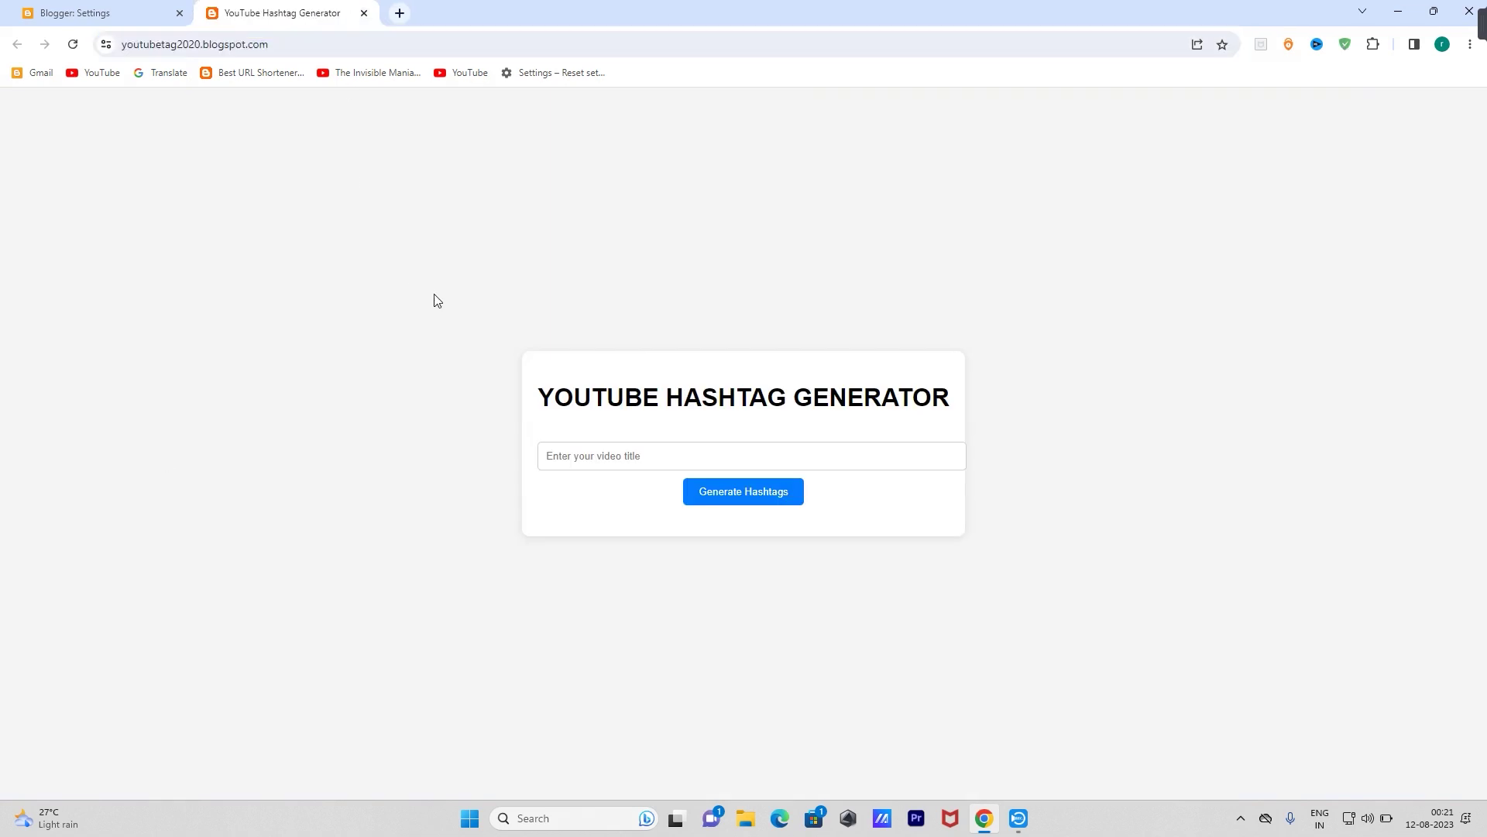
pyautogui.hotkey('ctrl', 'a')
pyautogui.click(1050, 447)
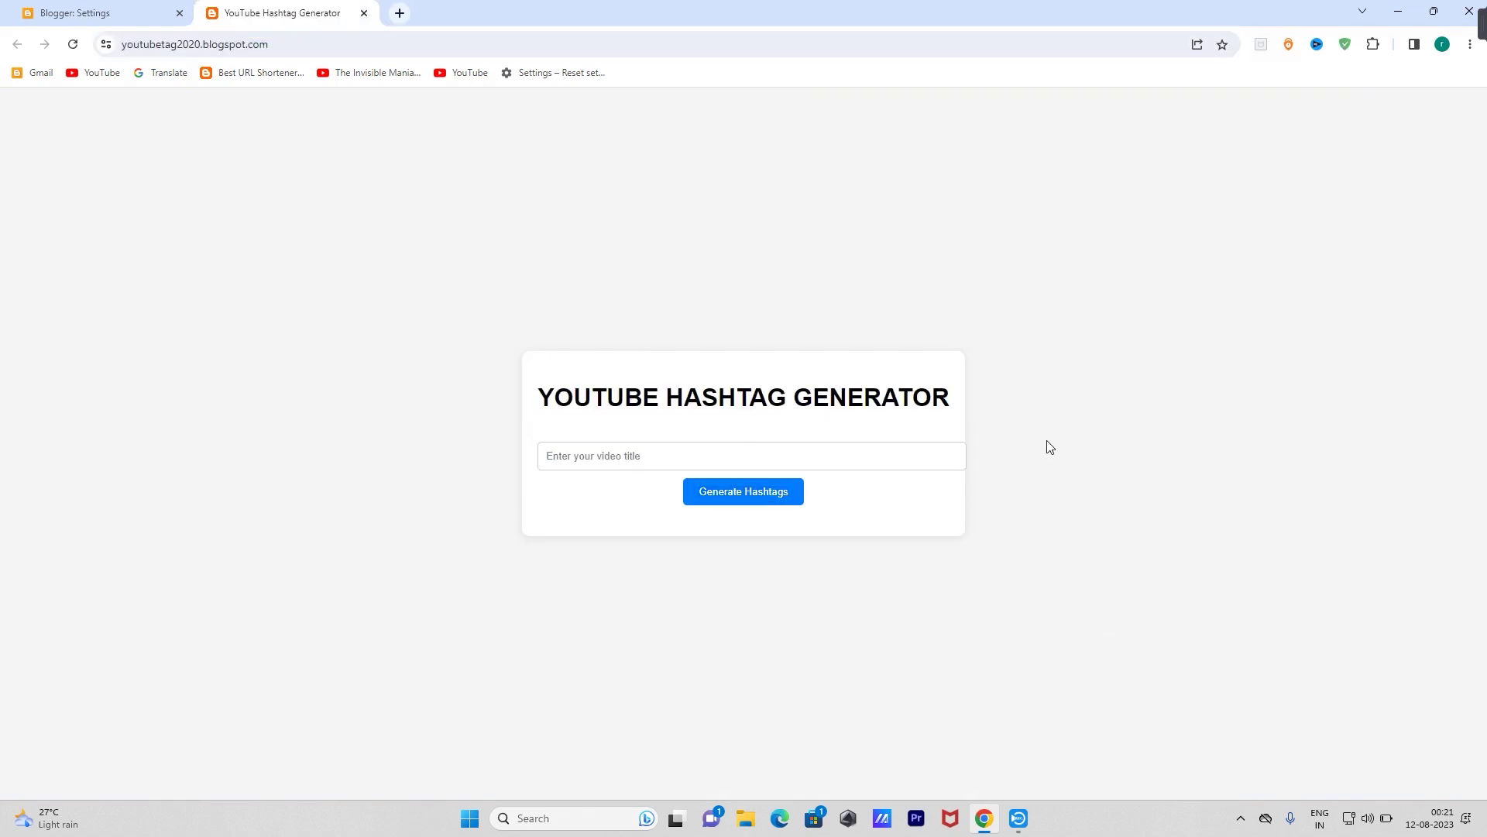